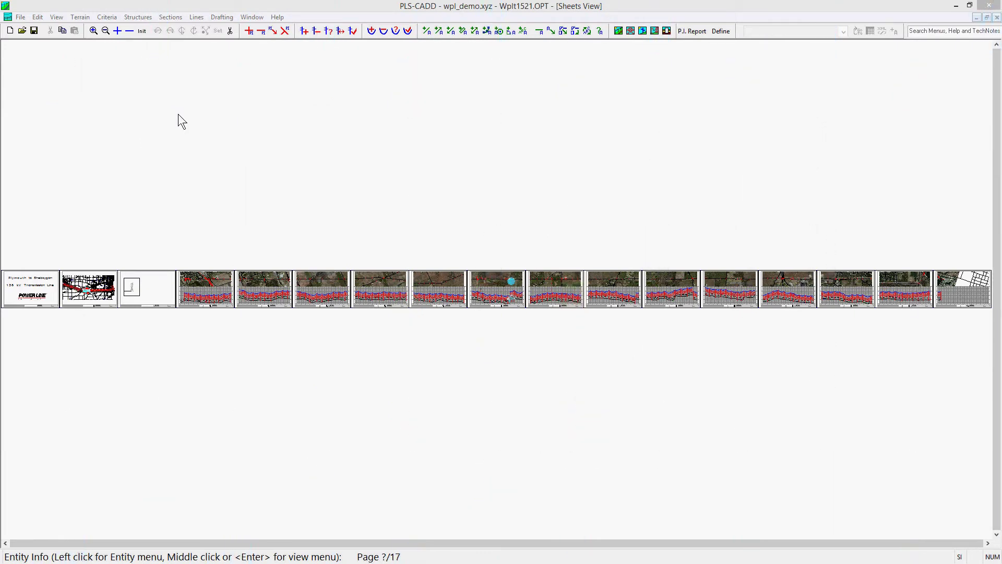
# Step: Zoom in on the notes sheet (page 3) and start Drafting > Inset Views > Add Inset Structure View
pyautogui.click(94, 30)
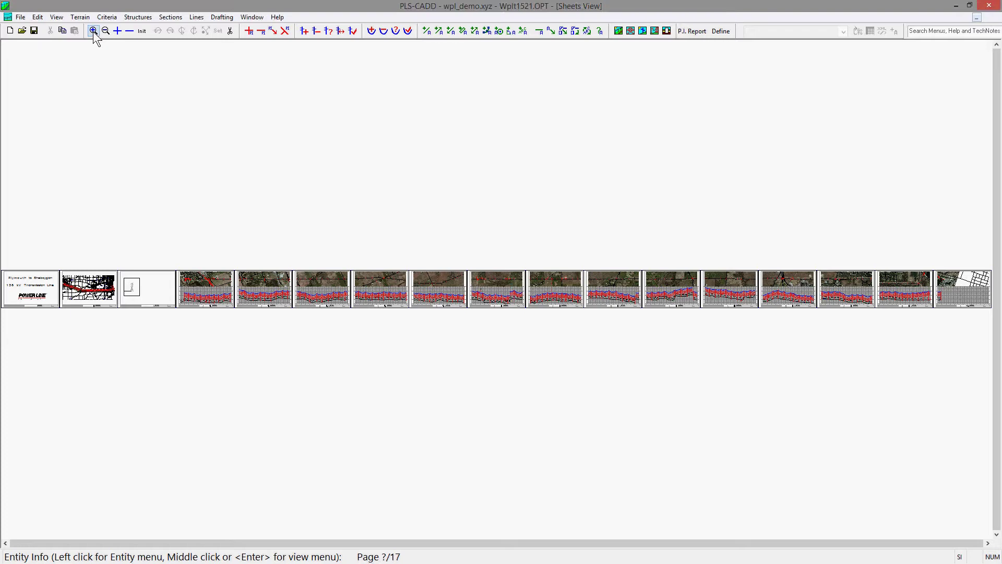
pyautogui.moveTo(141, 273); pyautogui.dragTo(175, 300)
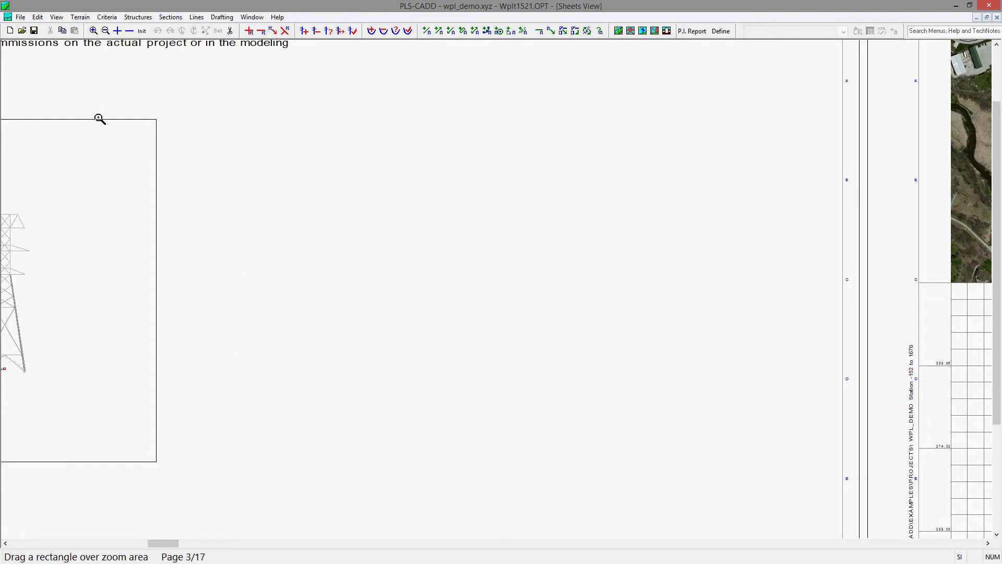
pyautogui.click(221, 17)
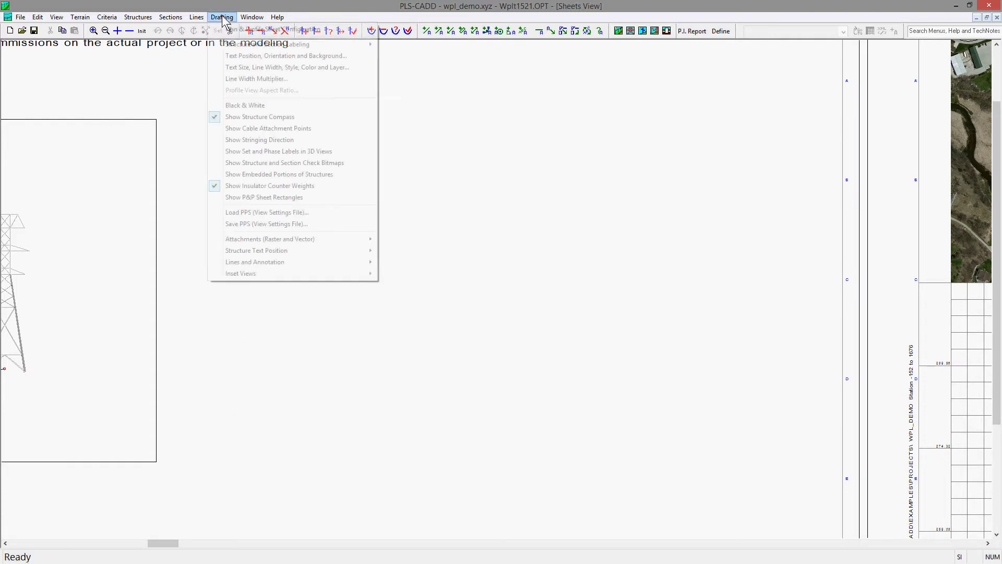
pyautogui.moveTo(269, 276)
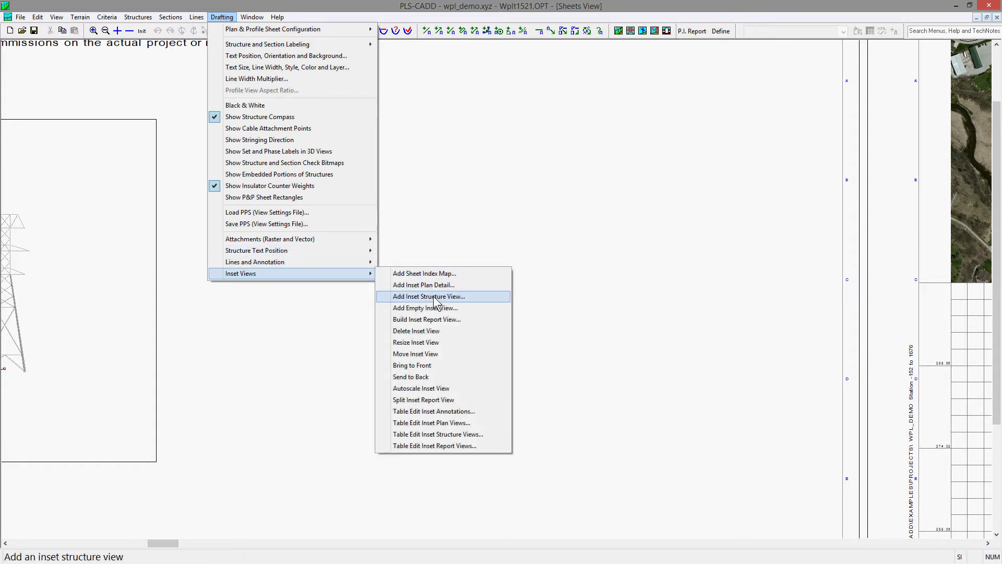
pyautogui.click(479, 298)
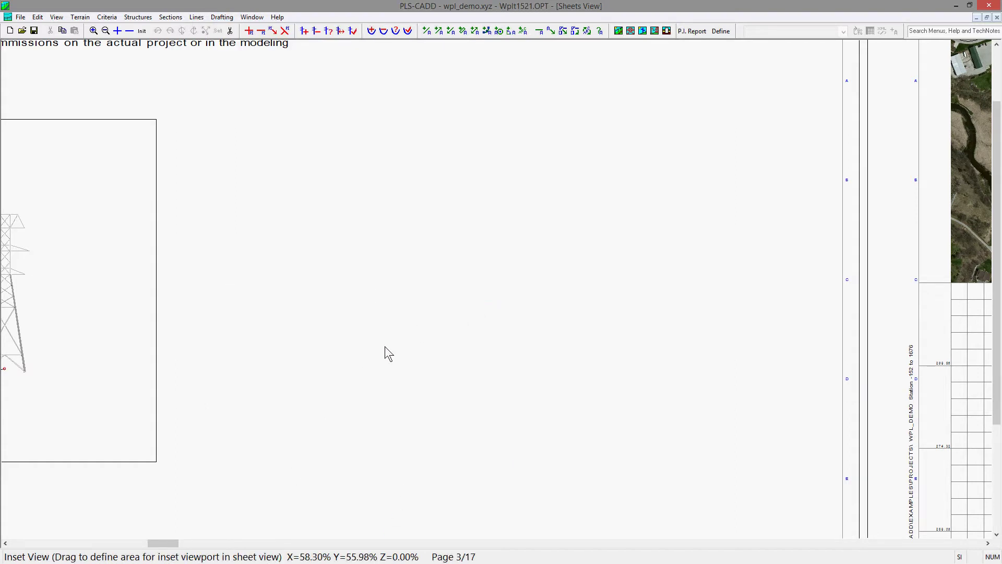
# Step: Outline the inset area mid-sheet and select deadend_pole_52a.pol after previewing other towers
pyautogui.moveTo(253, 71); pyautogui.dragTo(571, 508)
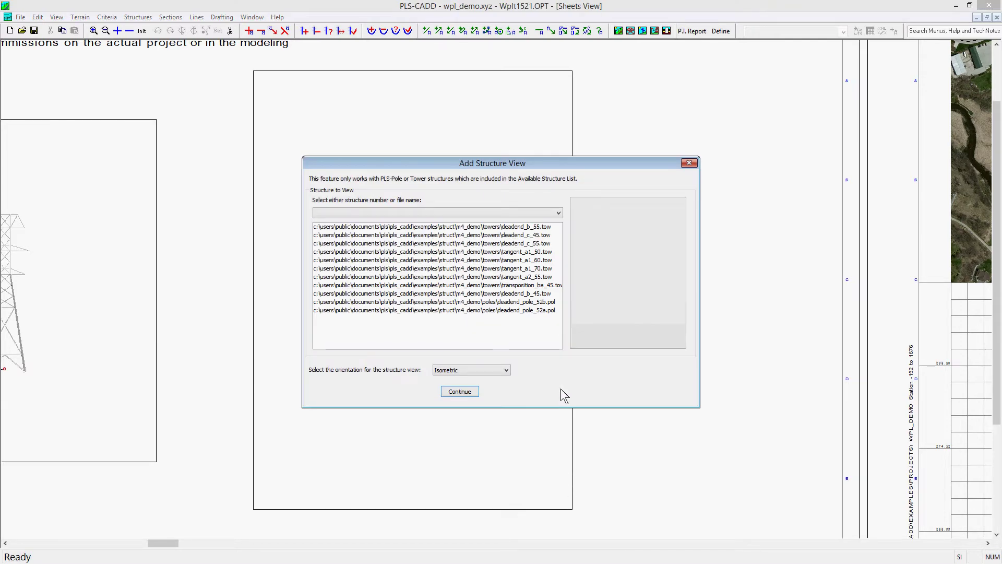
pyautogui.click(554, 215)
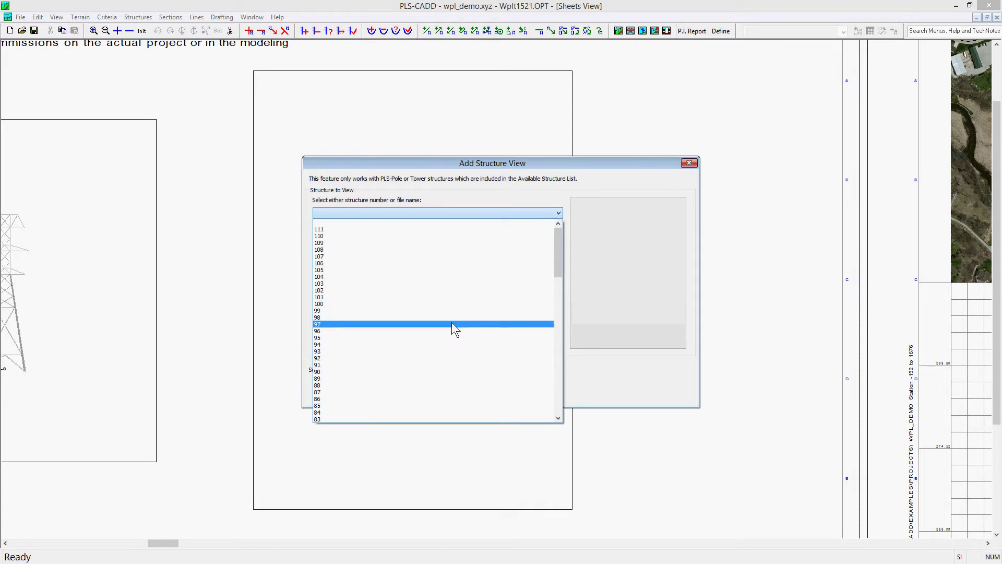
pyautogui.click(531, 193)
pyautogui.click(486, 243)
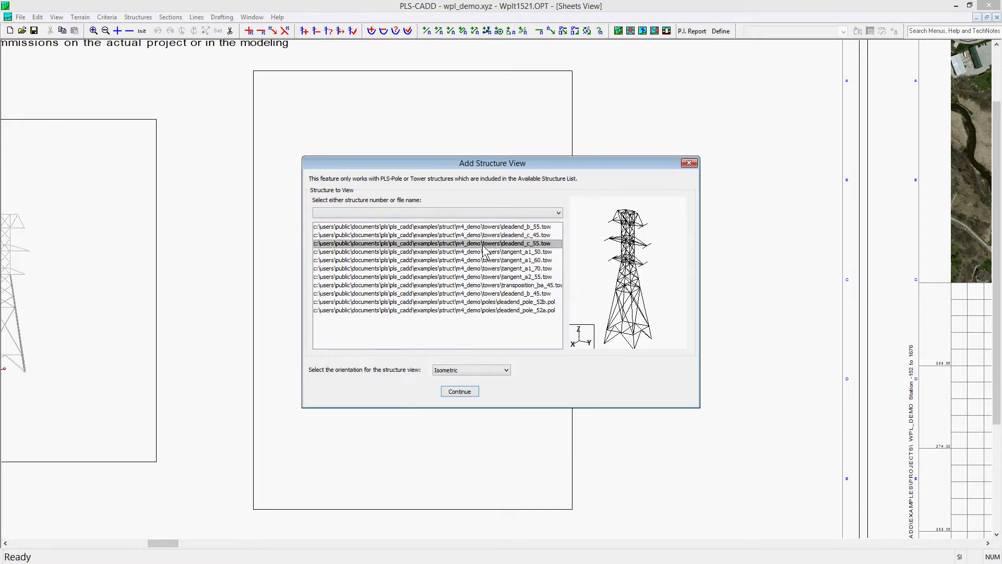
pyautogui.click(463, 268)
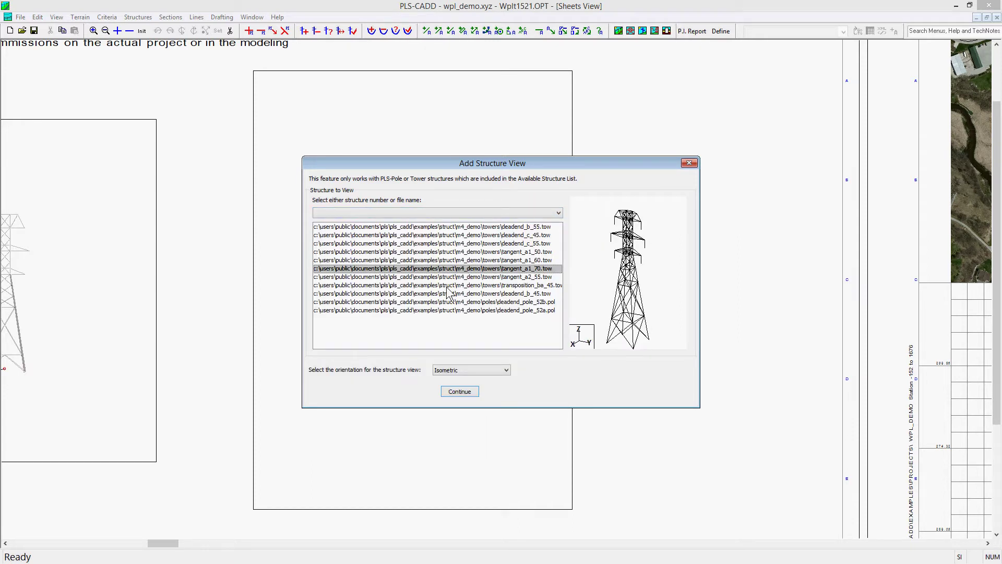
pyautogui.click(449, 286)
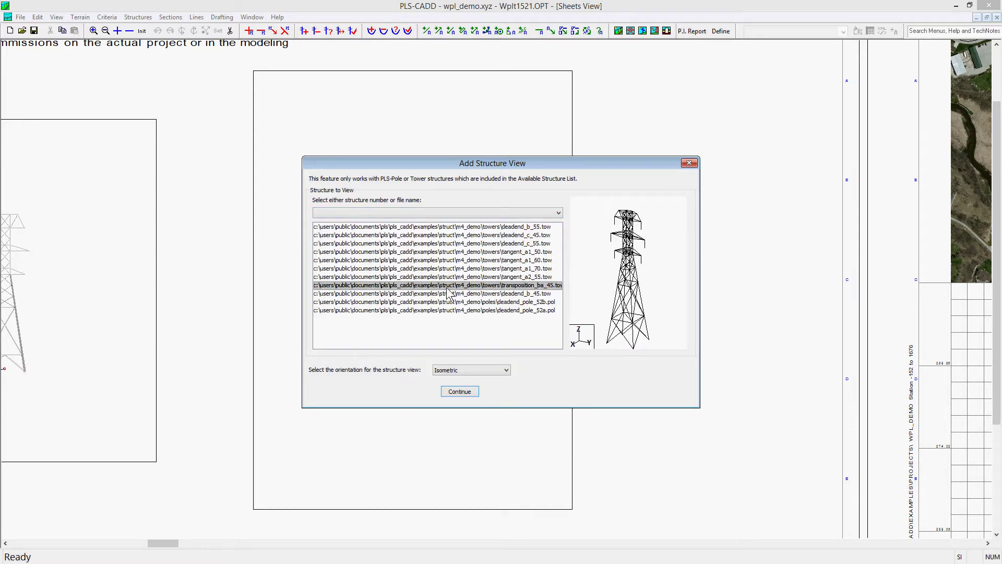
pyautogui.click(500, 311)
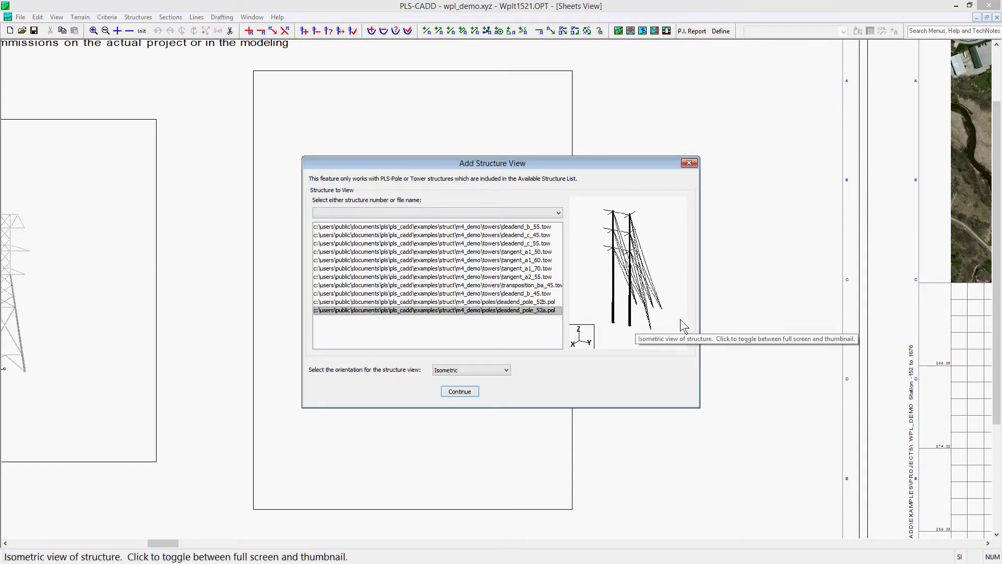
# Step: Keep the Isometric orientation for the pole view and continue
pyautogui.click(506, 370)
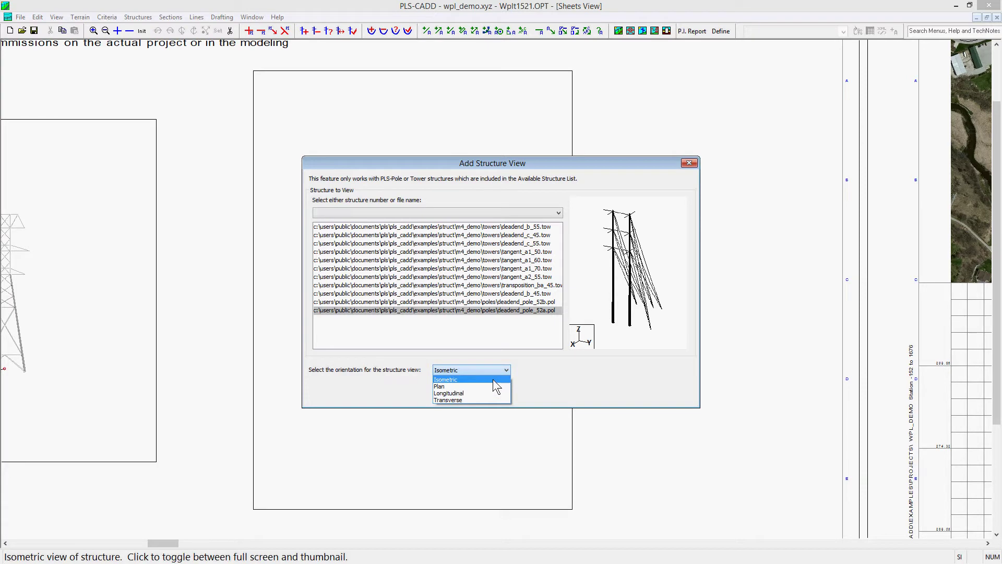
pyautogui.click(493, 378)
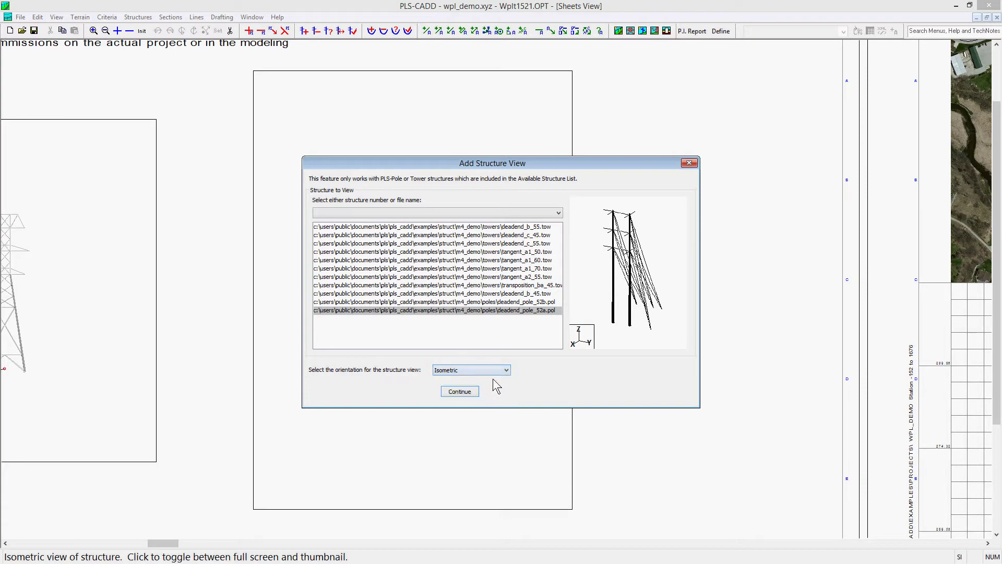
pyautogui.click(481, 387)
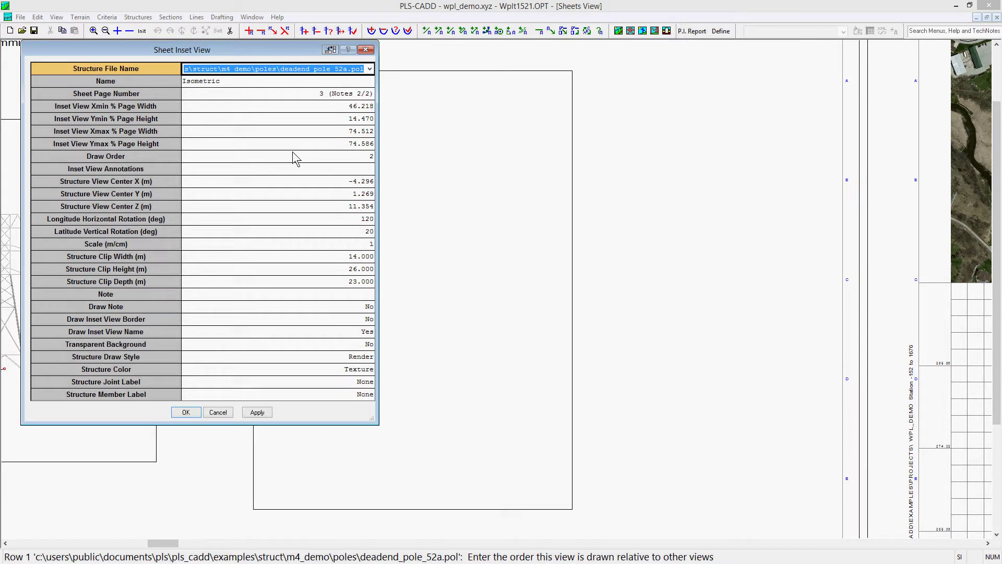
# Step: Set Draw Inset View Border to Yes and apply, rendering the framed Isometric pole inset
pyautogui.click(331, 50)
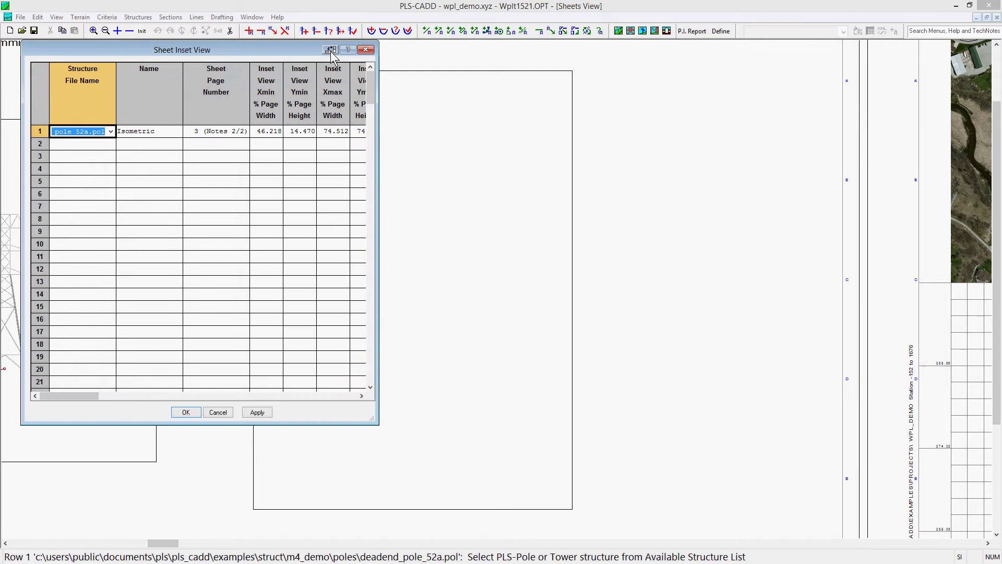
pyautogui.moveTo(83, 395)
pyautogui.mouseDown()
pyautogui.moveTo(305, 415)
pyautogui.moveTo(77, 411)
pyautogui.mouseUp()
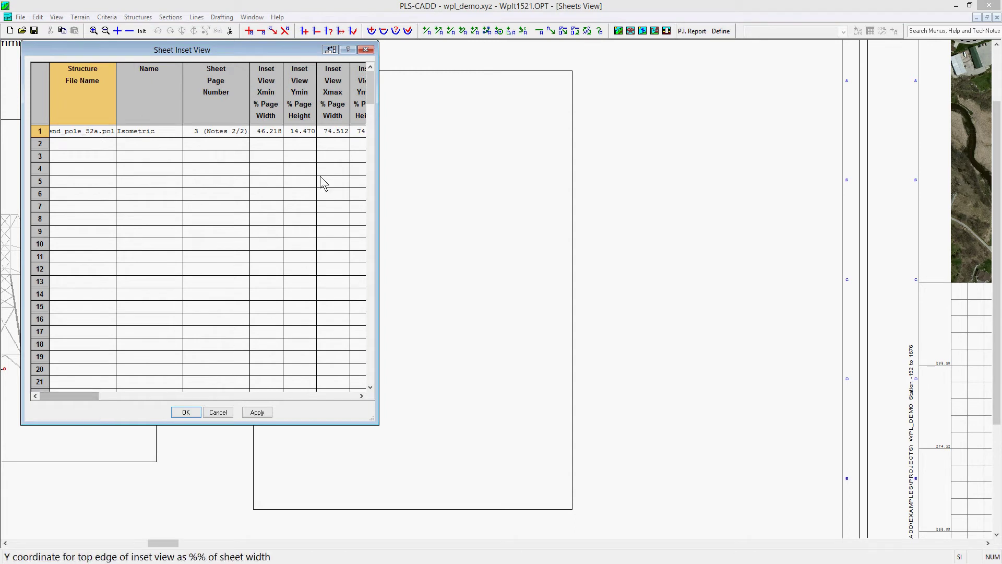
pyautogui.click(331, 50)
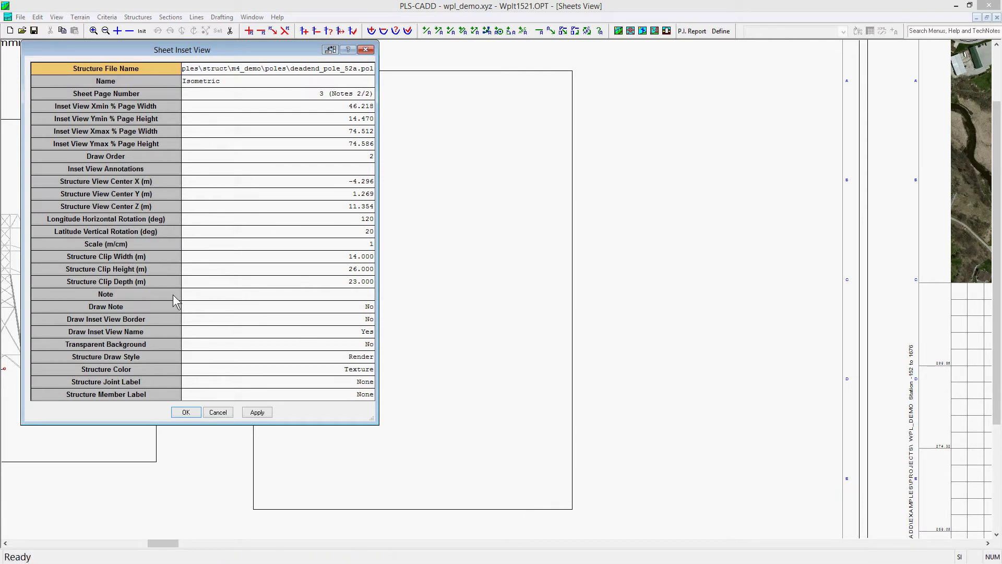
pyautogui.click(369, 319)
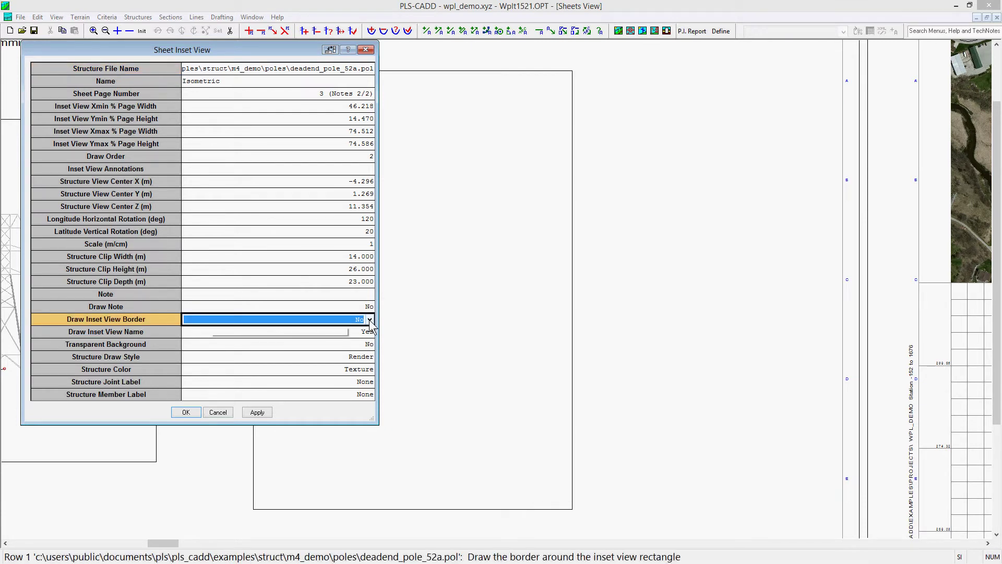
pyautogui.click(370, 319)
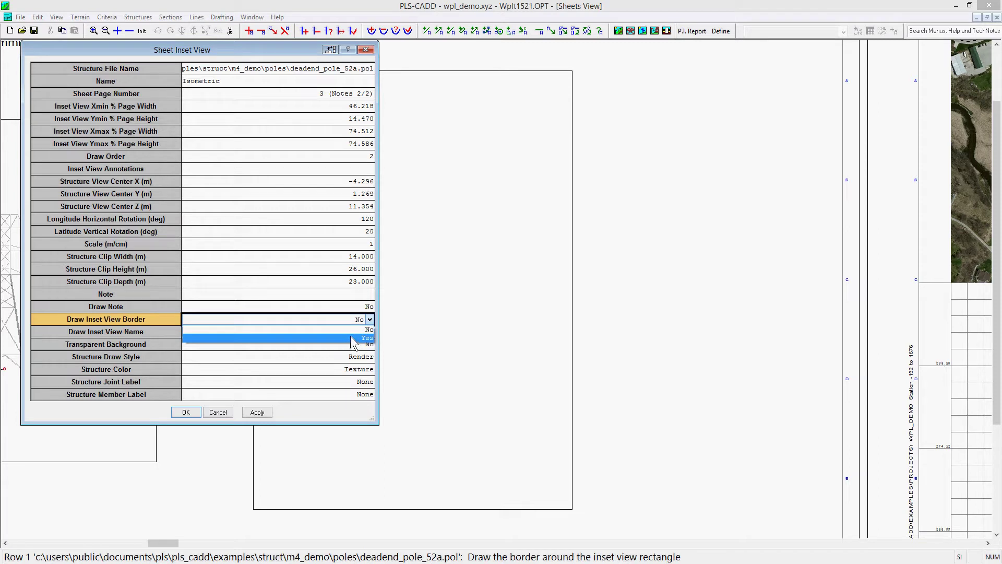
pyautogui.click(350, 337)
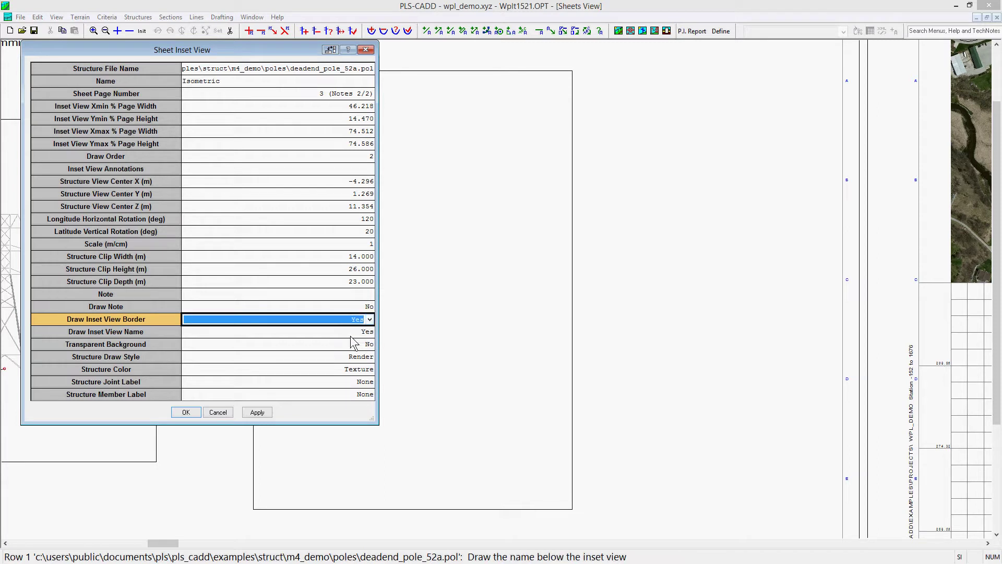
pyautogui.click(261, 411)
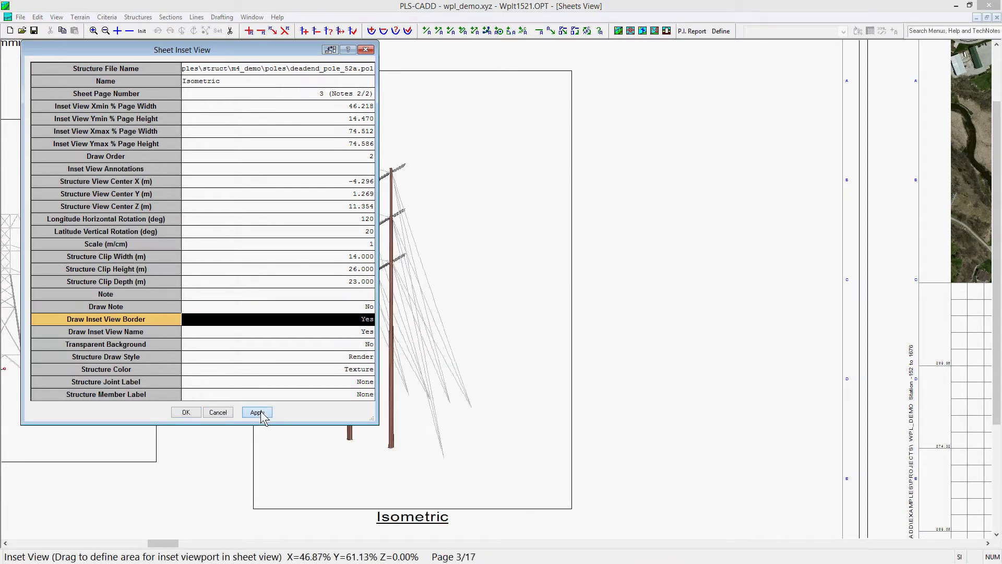
# Step: Accept the inset settings, then set Entity Info snap modes to Inset View only
pyautogui.click(185, 412)
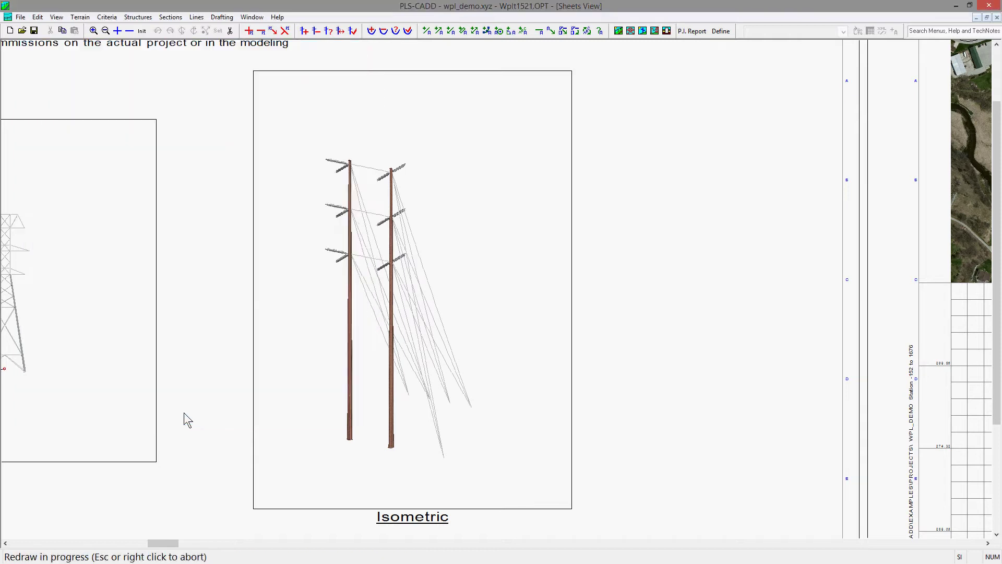
pyautogui.press('Escape')
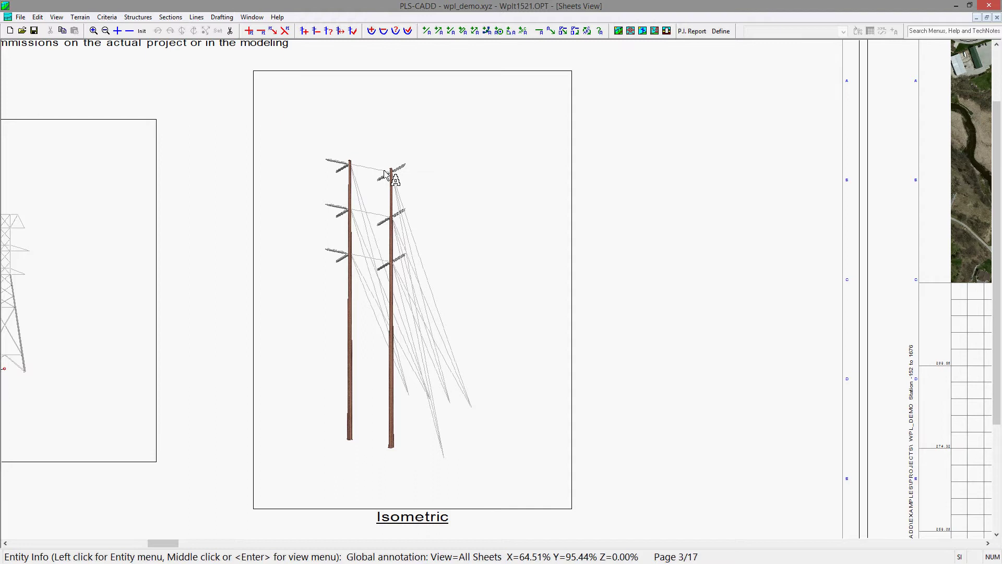
pyautogui.rightClick(422, 149)
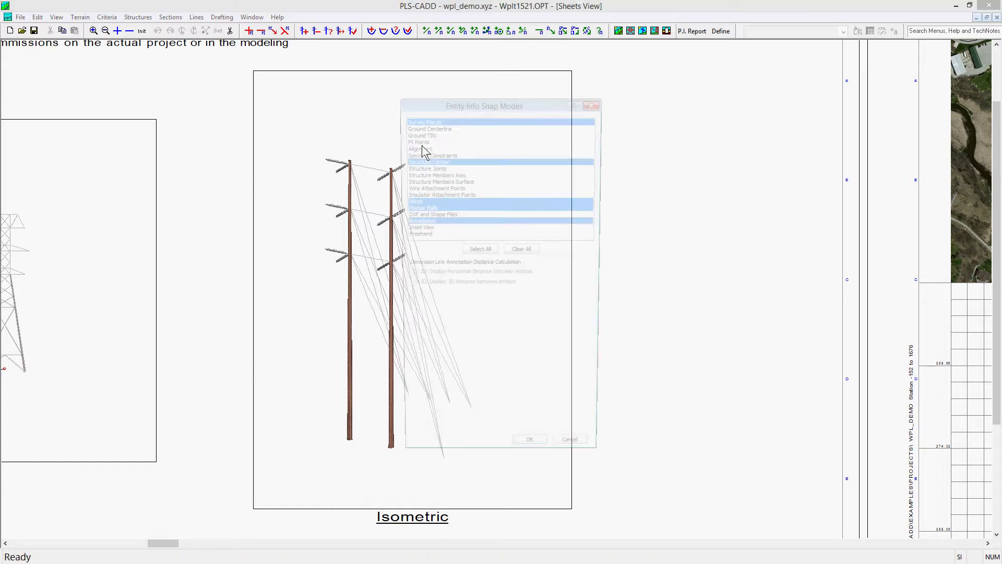
pyautogui.click(422, 119)
pyautogui.click(420, 160)
pyautogui.click(421, 201)
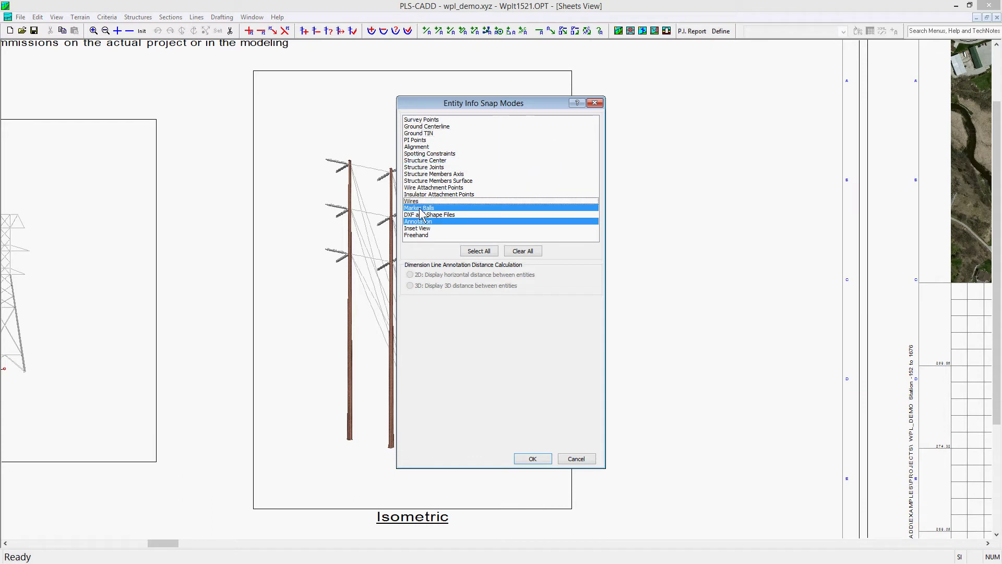
pyautogui.click(421, 208)
pyautogui.click(420, 221)
pyautogui.click(423, 228)
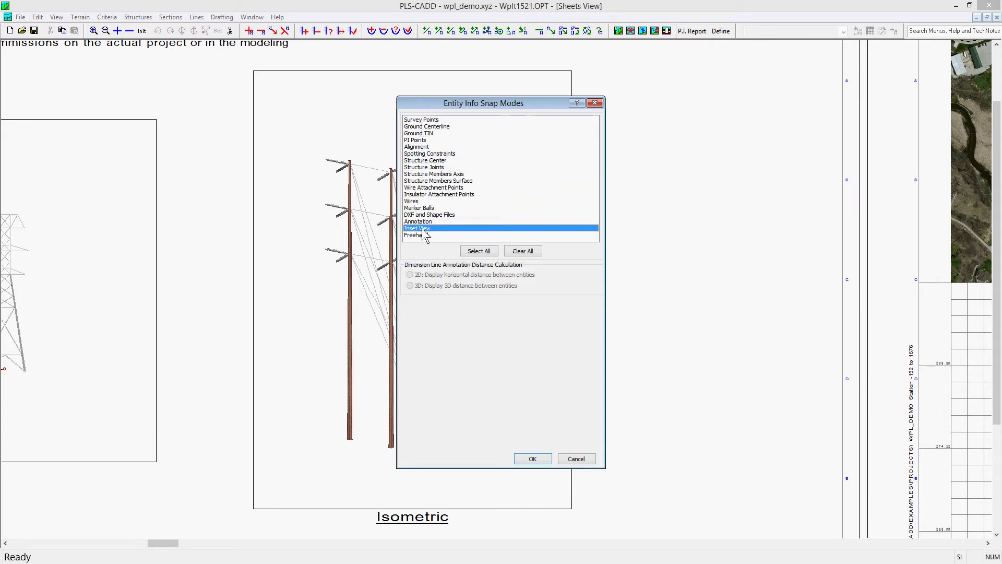
# Step: Confirm the snap setting, abandon resizing, and autoscale the isometric pole inset to fit both poles
pyautogui.click(540, 455)
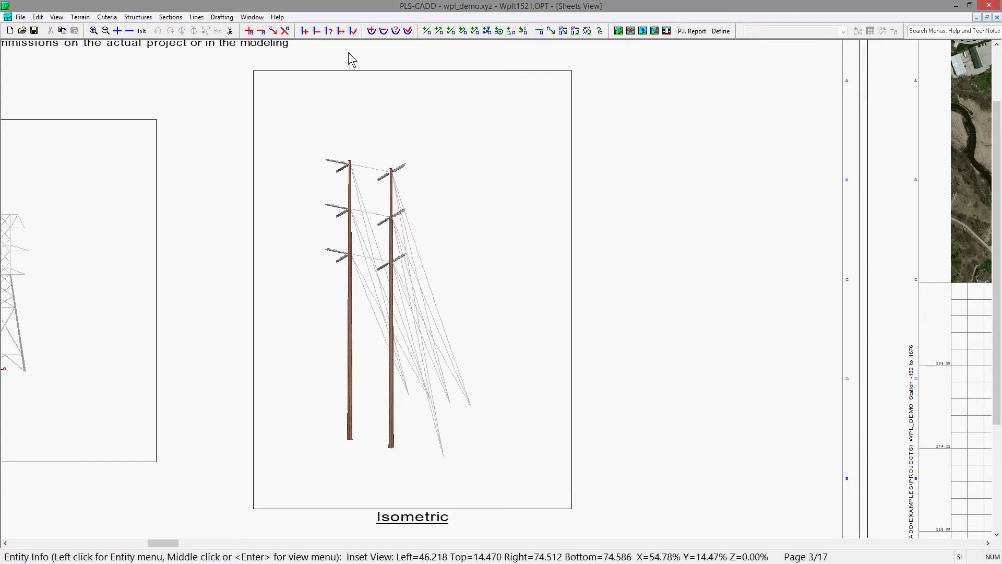
pyautogui.click(346, 100)
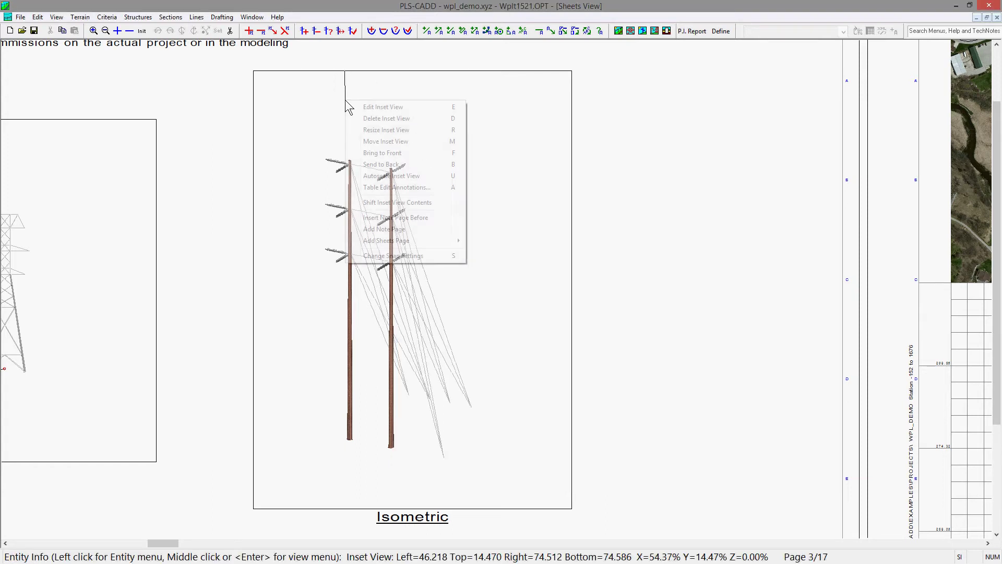
pyautogui.click(377, 130)
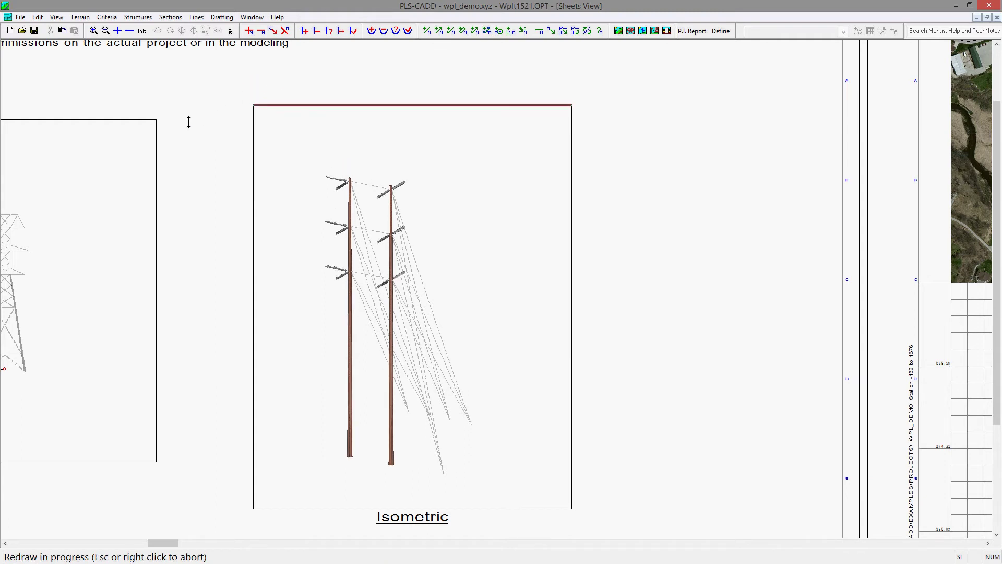
pyautogui.click(144, 119)
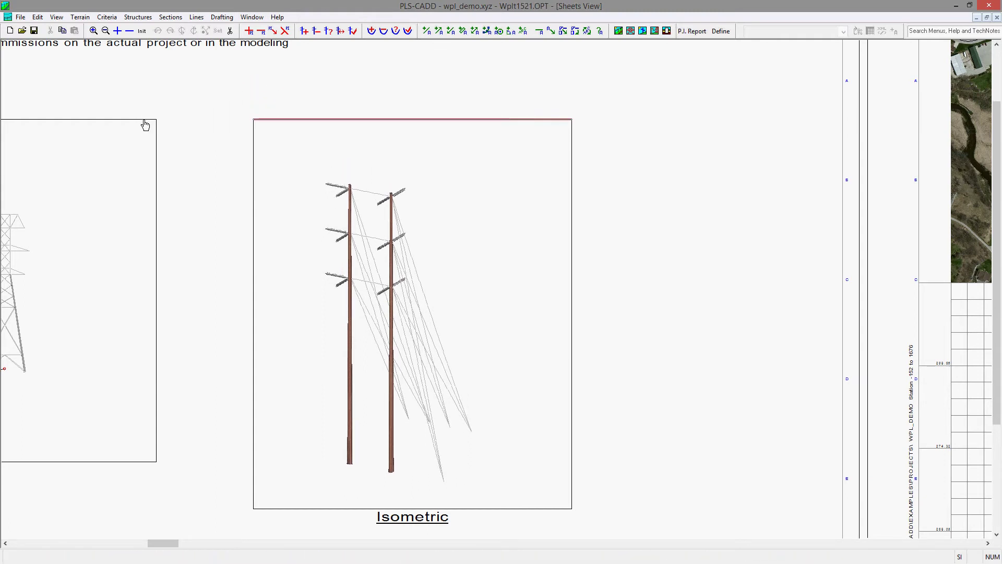
pyautogui.moveTo(334, 518); pyautogui.dragTo(133, 461)
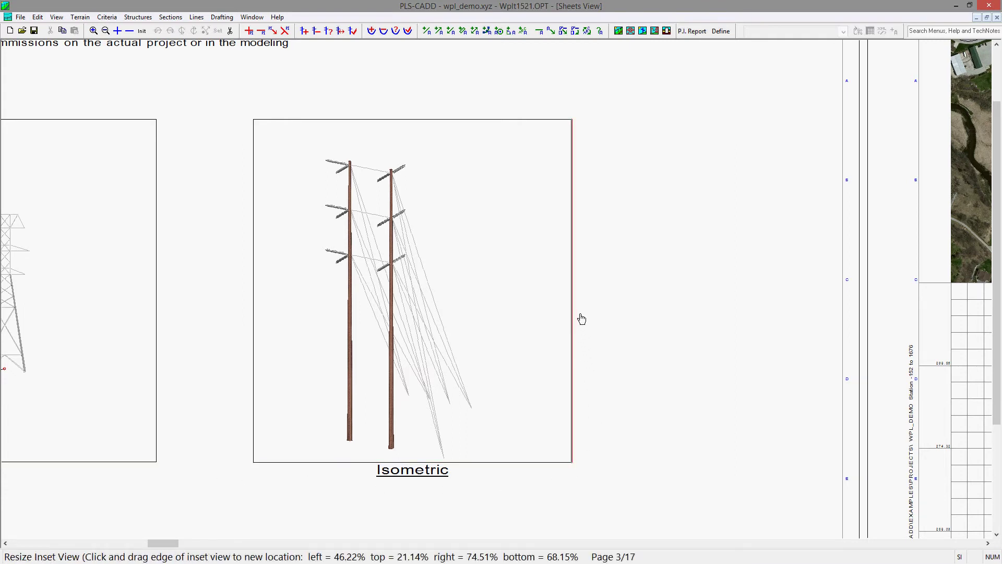
pyautogui.press('Escape')
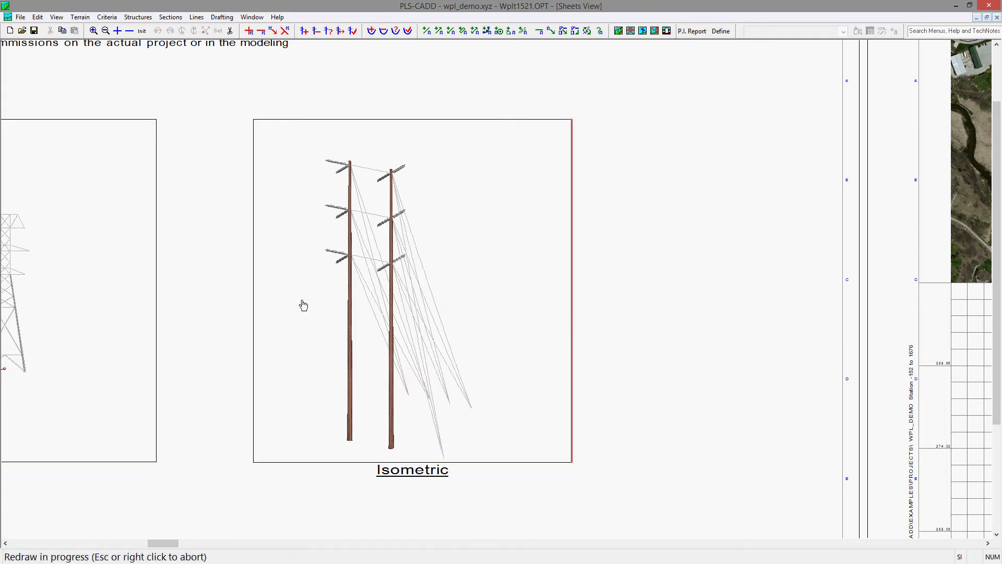
pyautogui.click(299, 320)
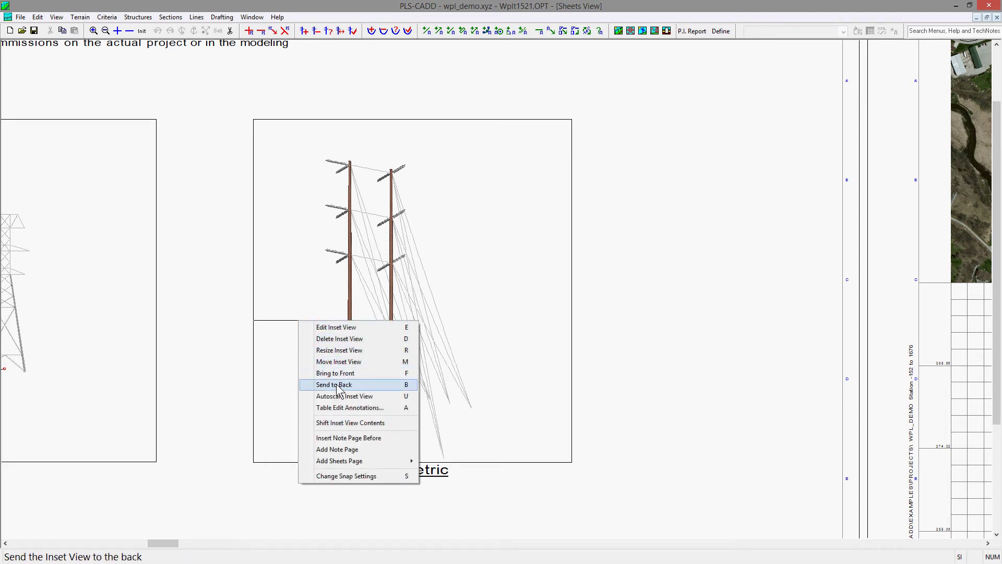
pyautogui.click(389, 396)
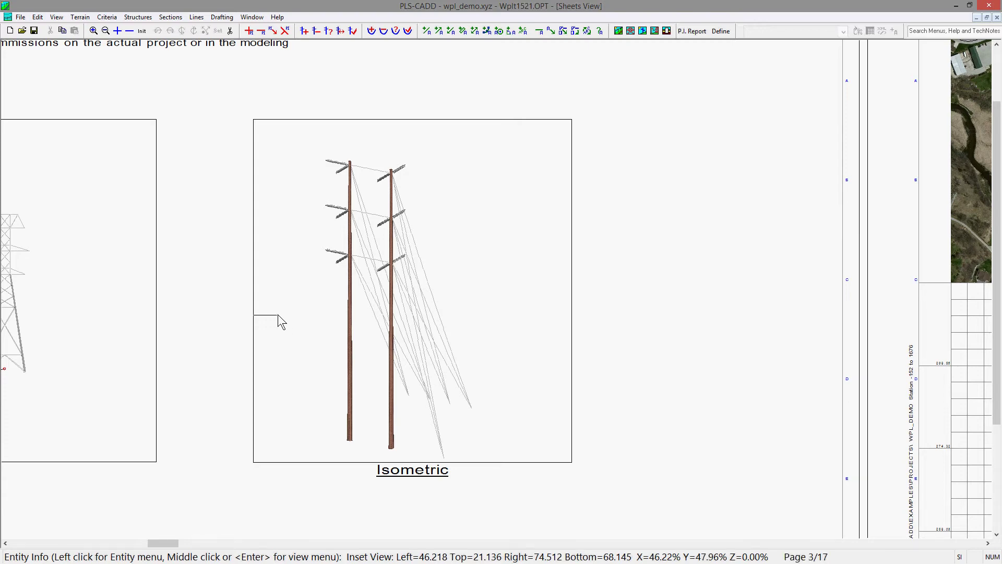
# Step: Zoom out to all sheets, then zoom in on drawing sheet 1 (page 4)
pyautogui.click(145, 32)
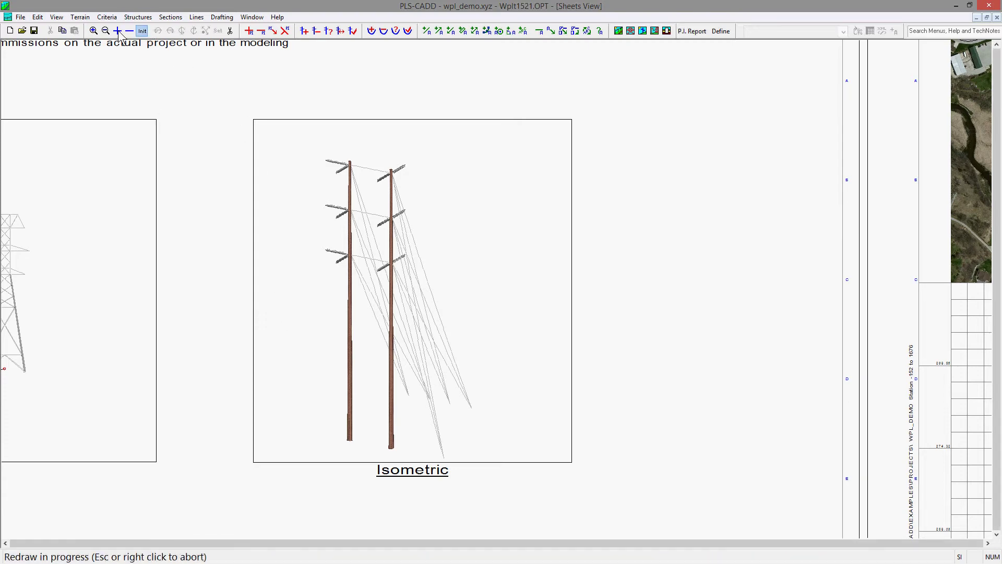
pyautogui.click(94, 31)
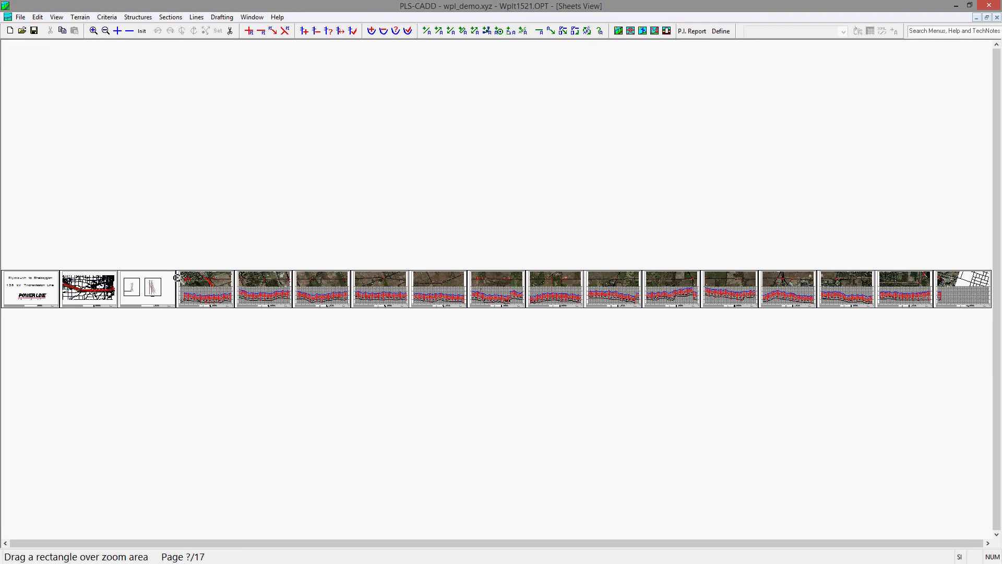
pyautogui.moveTo(178, 277); pyautogui.dragTo(211, 308)
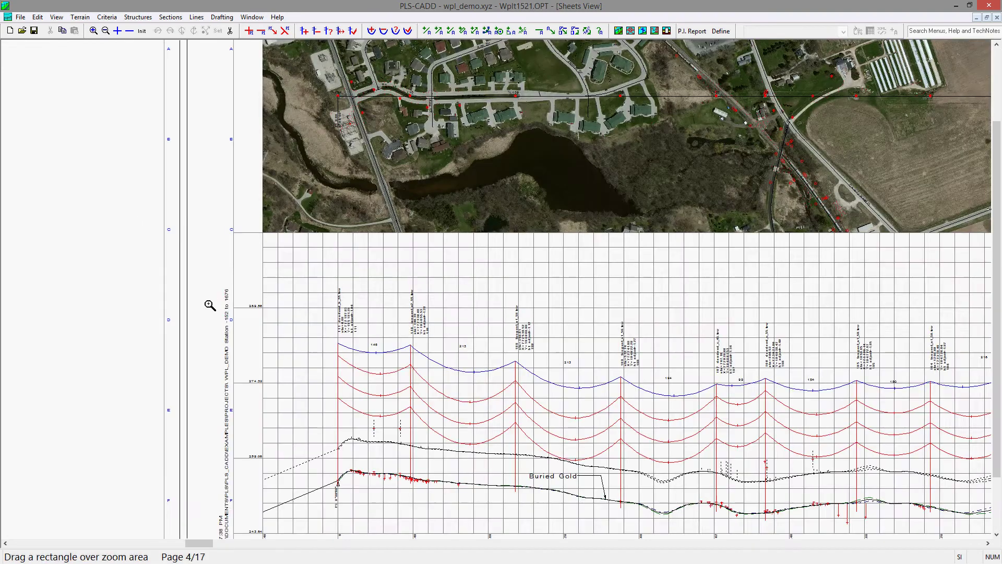
pyautogui.press('Escape')
# Step: Make entity picks snap to Structure Center only and bring up actions for structure 111
pyautogui.rightClick(376, 302)
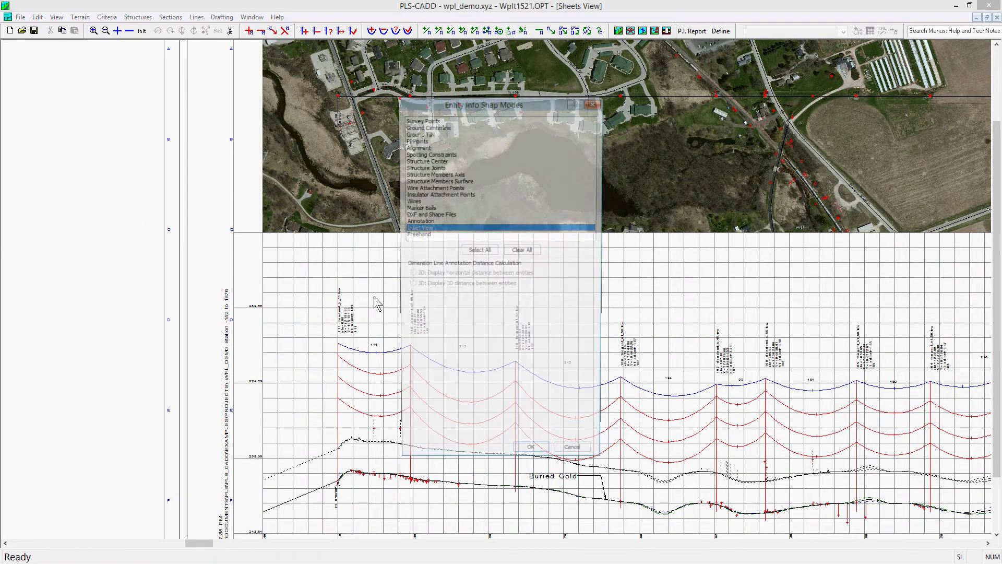
pyautogui.click(429, 160)
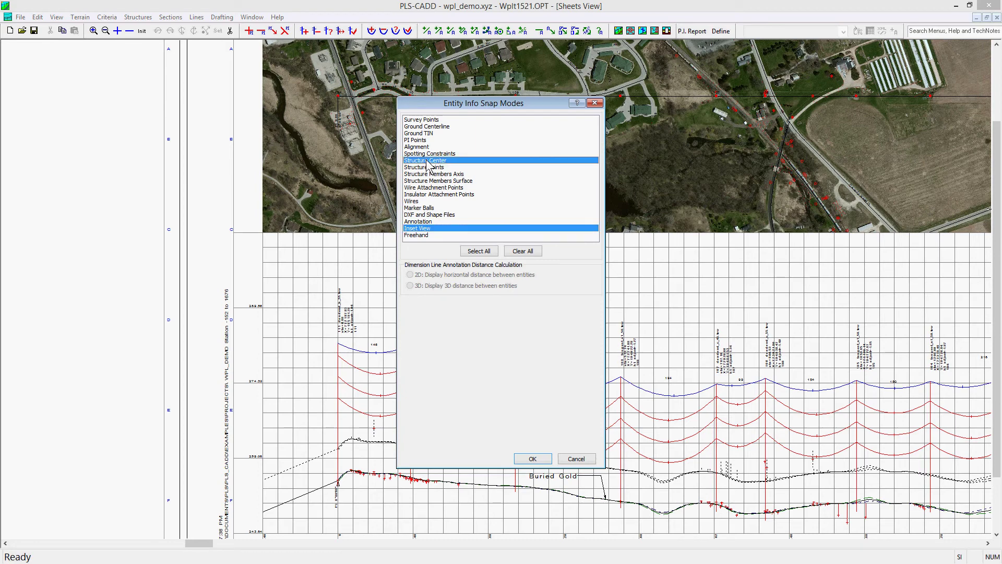
pyautogui.click(431, 229)
pyautogui.click(533, 457)
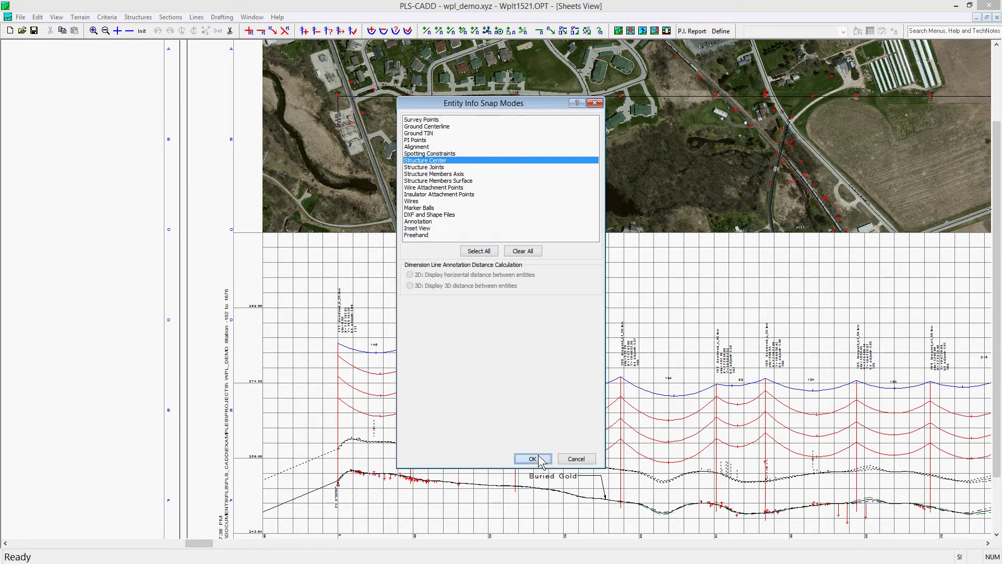
pyautogui.click(358, 383)
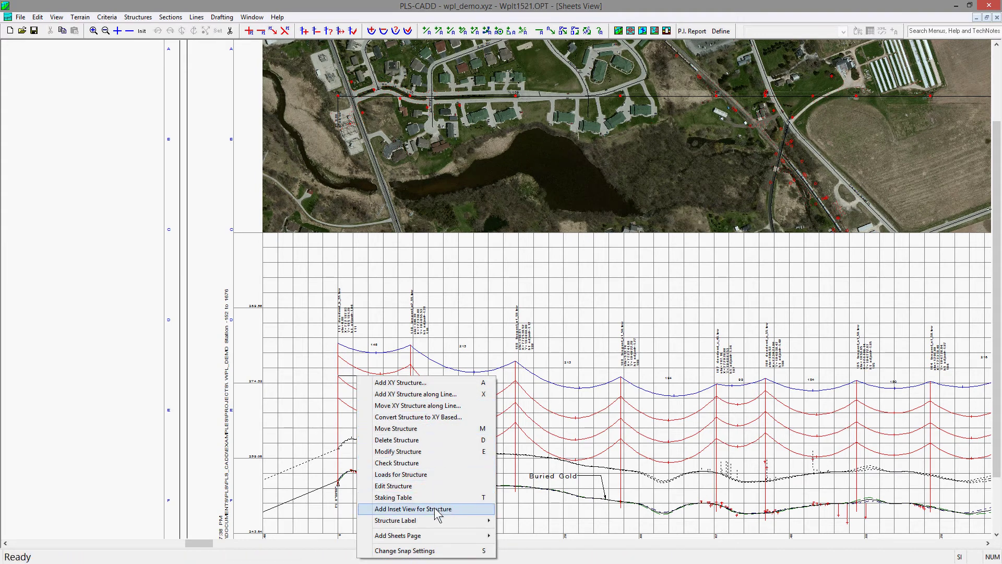
# Step: Add a structure inset for structure 111 targeting page 4 (Drawing 1/14), after previewing pages 11, 8, 15
pyautogui.click(438, 509)
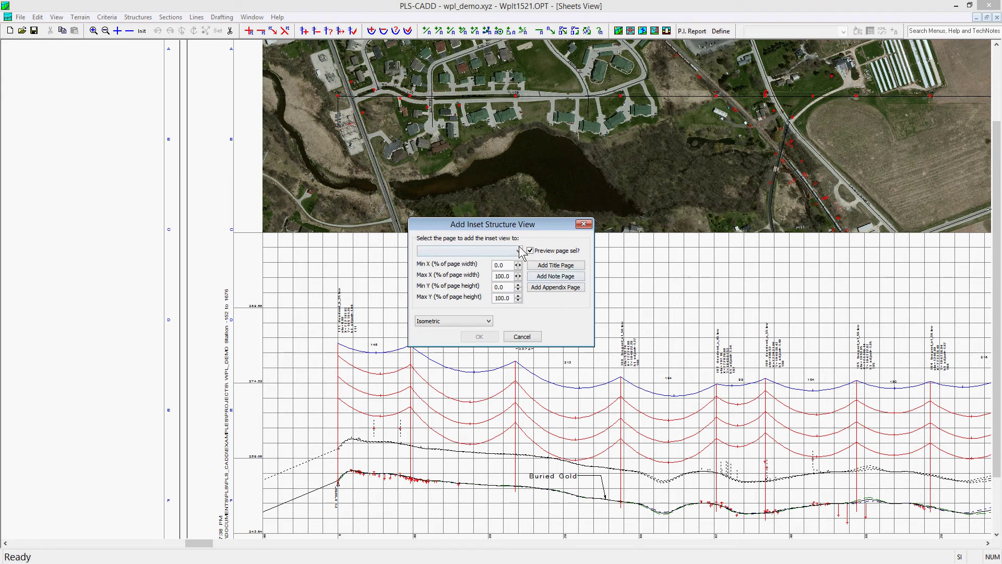
pyautogui.click(518, 251)
pyautogui.click(448, 336)
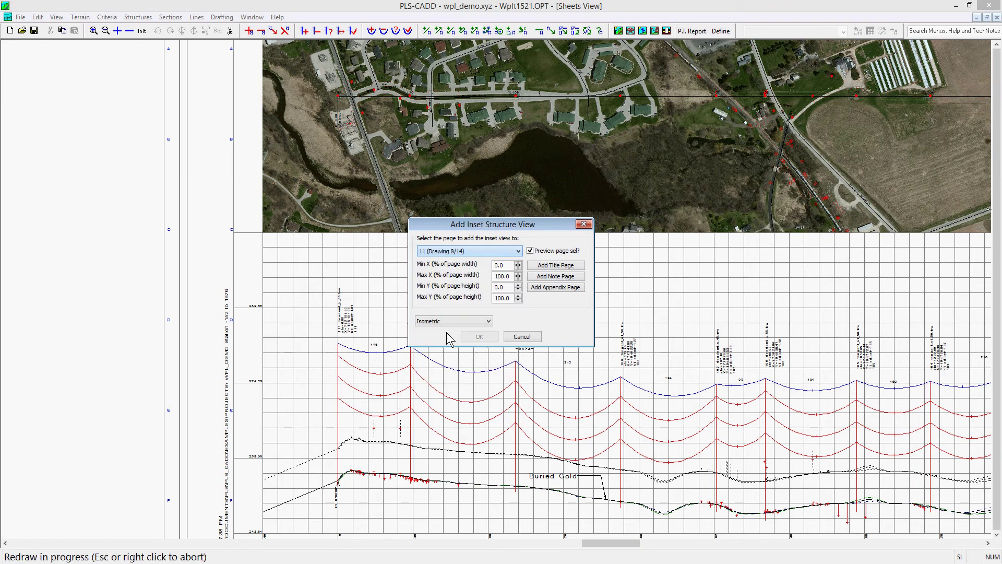
pyautogui.click(477, 251)
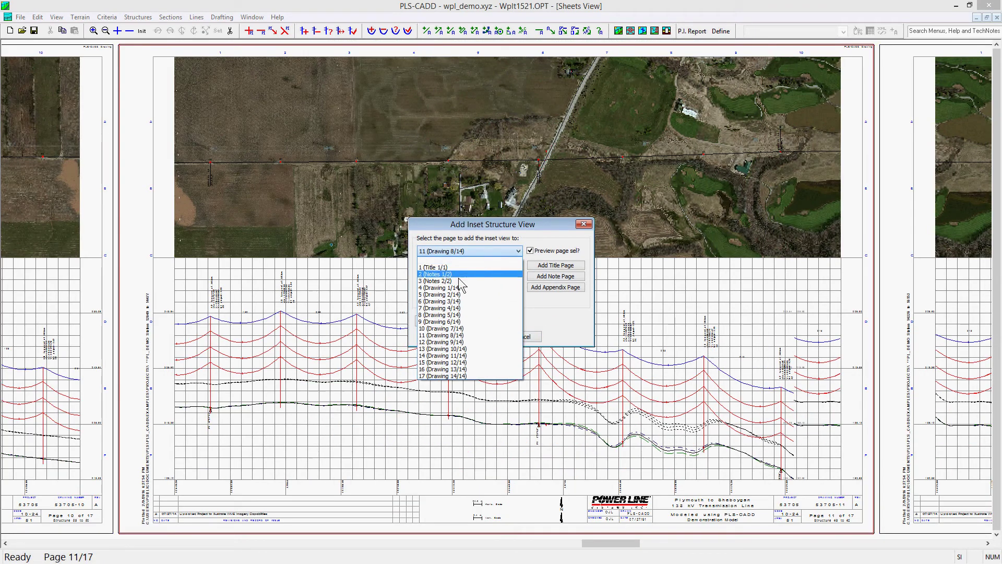
pyautogui.click(458, 314)
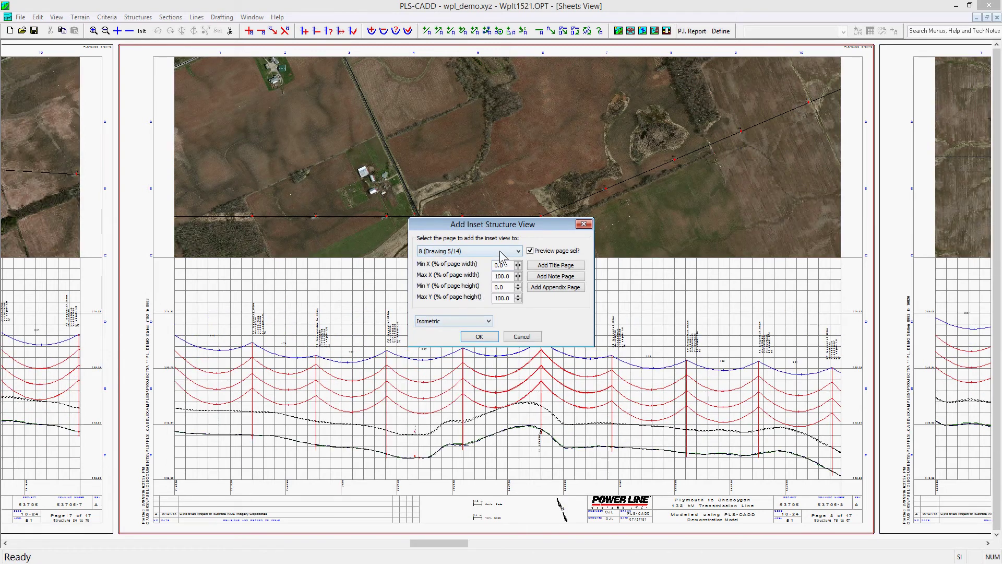
pyautogui.click(499, 251)
pyautogui.click(455, 364)
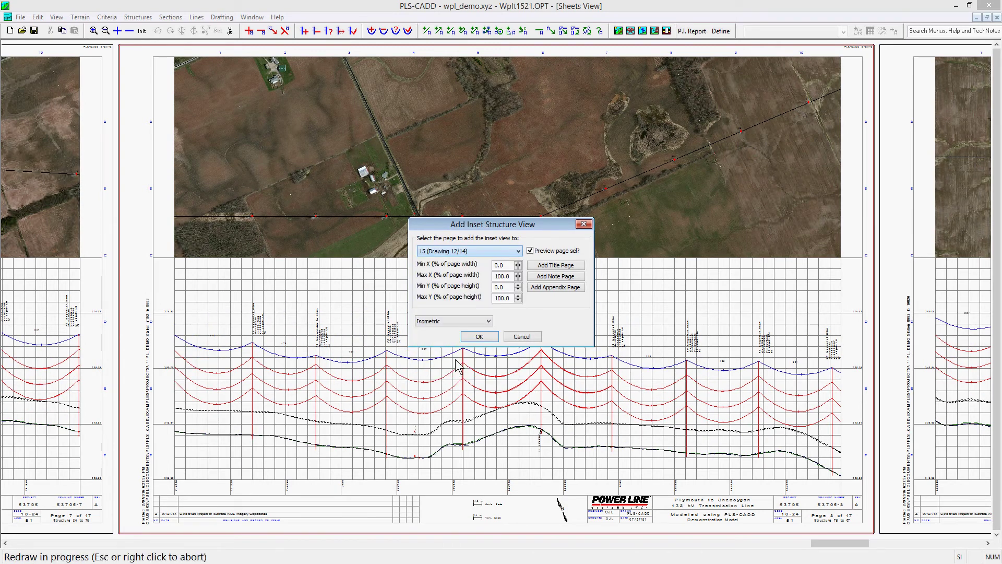
pyautogui.click(516, 251)
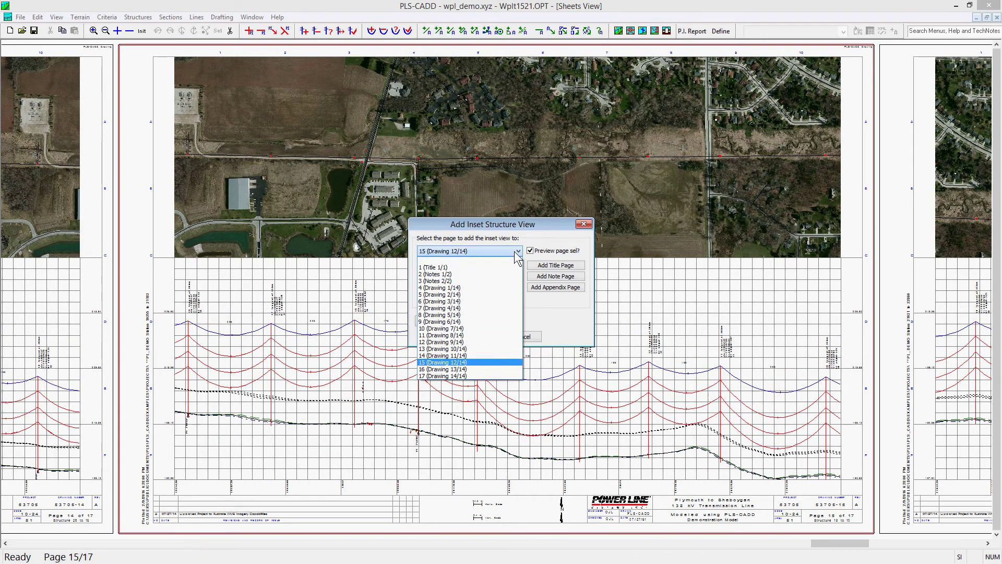
pyautogui.click(444, 287)
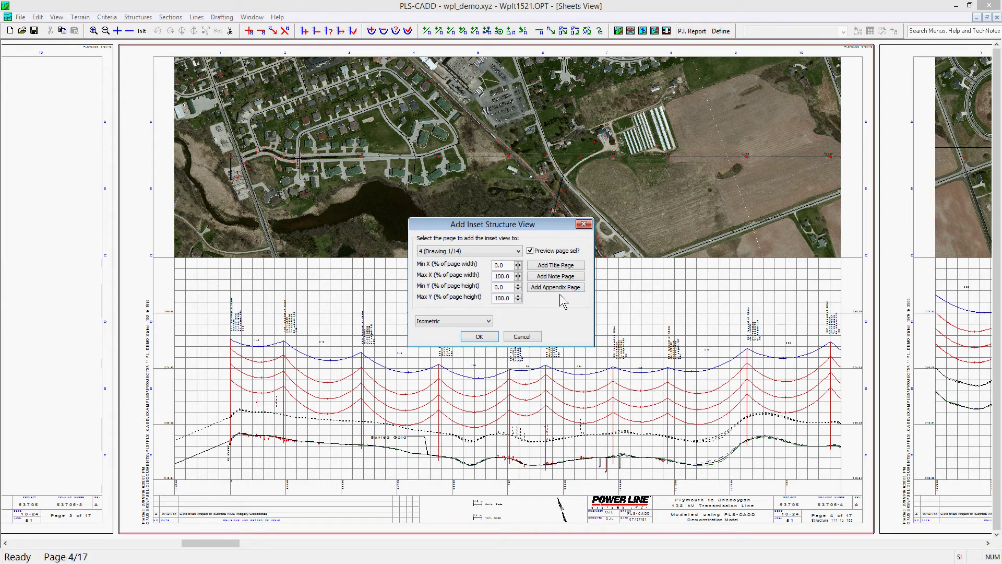
# Step: Use the spinners to raise Min X to 9 and lower Max X to 76
pyautogui.click(516, 265)
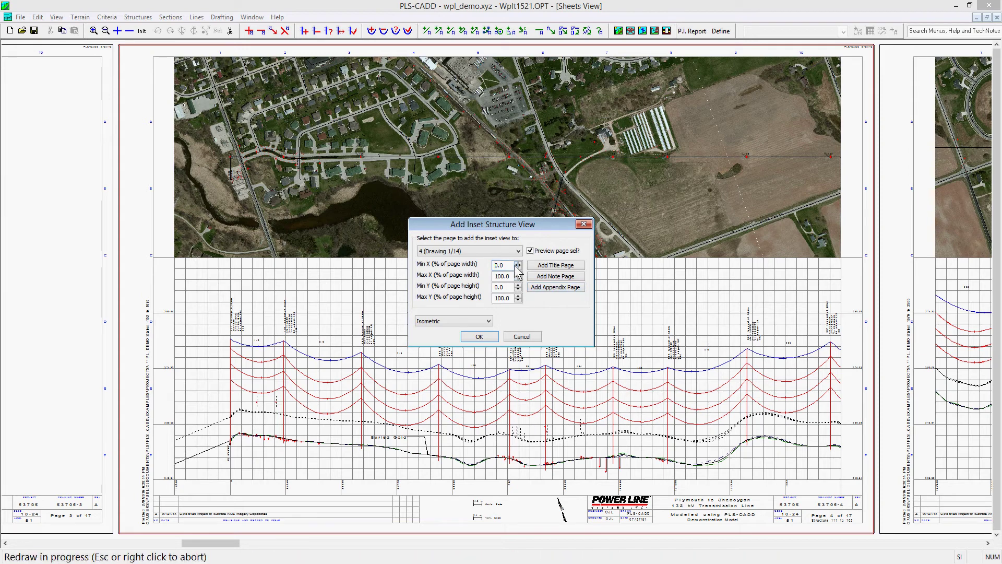
pyautogui.click(519, 265)
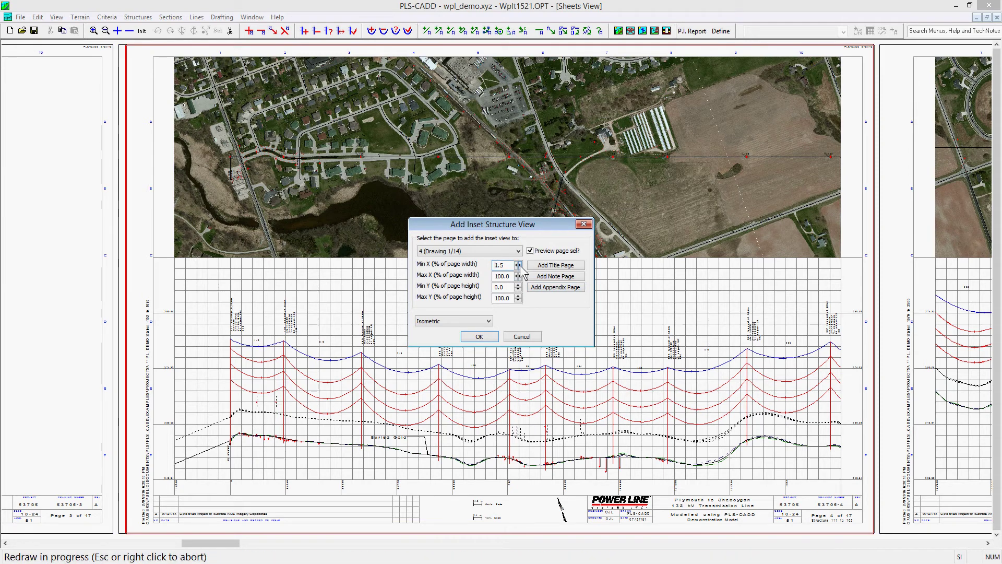
pyautogui.click(516, 265)
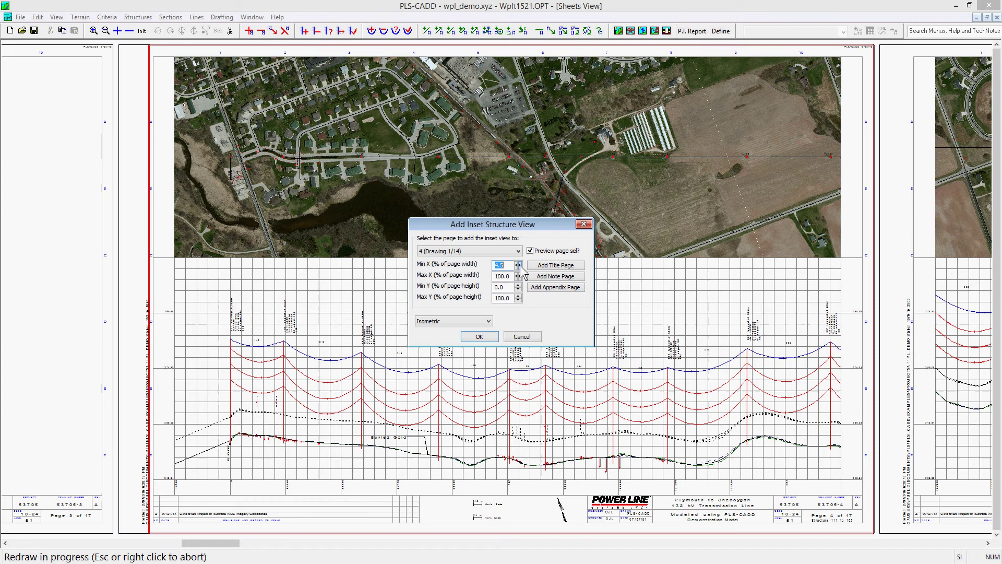
pyautogui.click(516, 265)
pyautogui.click(516, 265)
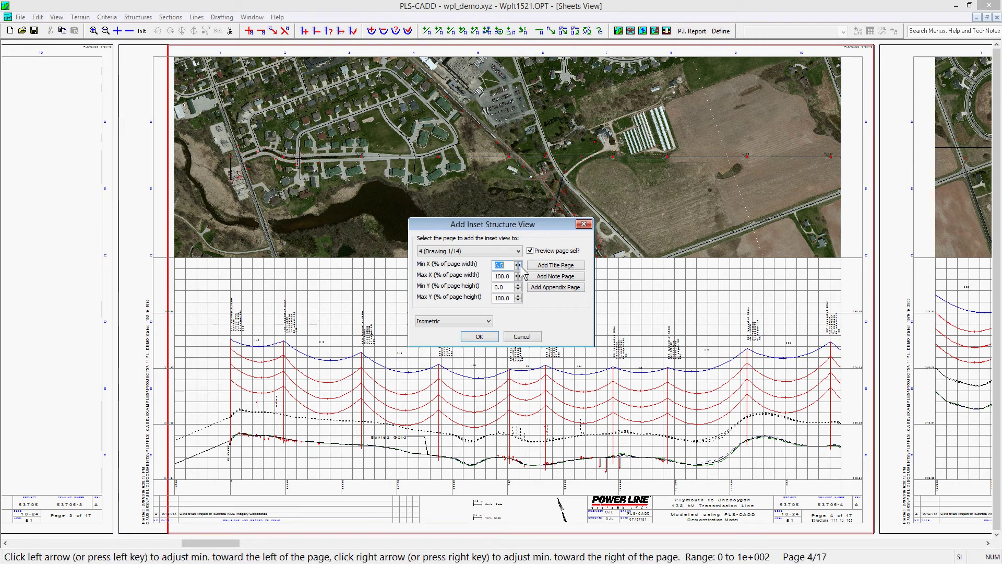
pyautogui.click(519, 265)
pyautogui.click(519, 265)
pyautogui.click(520, 265)
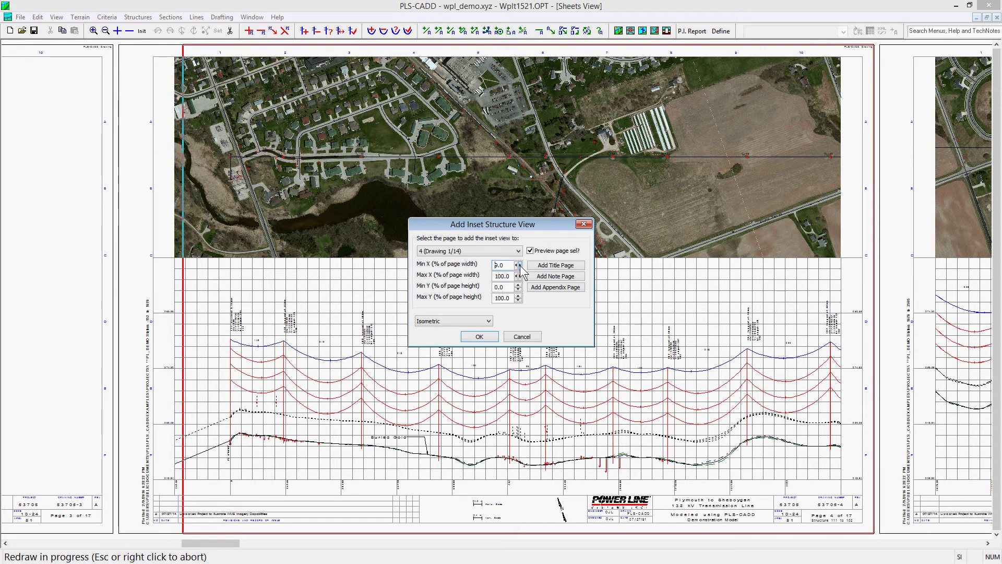
pyautogui.click(516, 276)
pyautogui.click(517, 276)
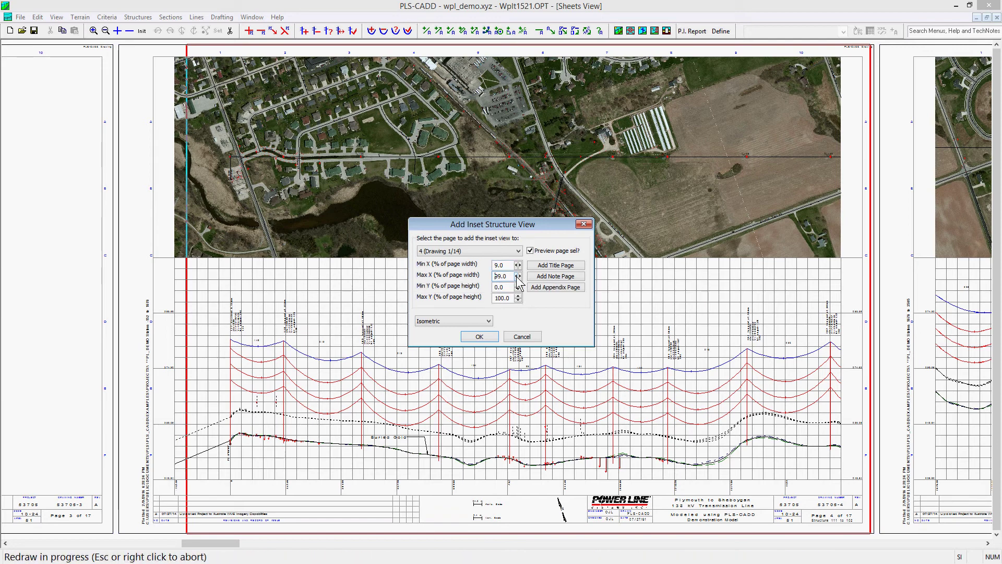
pyautogui.click(517, 276)
pyautogui.click(517, 276)
pyautogui.click(517, 276)
pyautogui.click(516, 276)
pyautogui.click(516, 276)
pyautogui.moveTo(517, 277); pyautogui.dragTo(517, 276)
# Step: Enter inset extents Min X 10, Max X 20, Min Y 30, Max Y 50
pyautogui.doubleClick(499, 265)
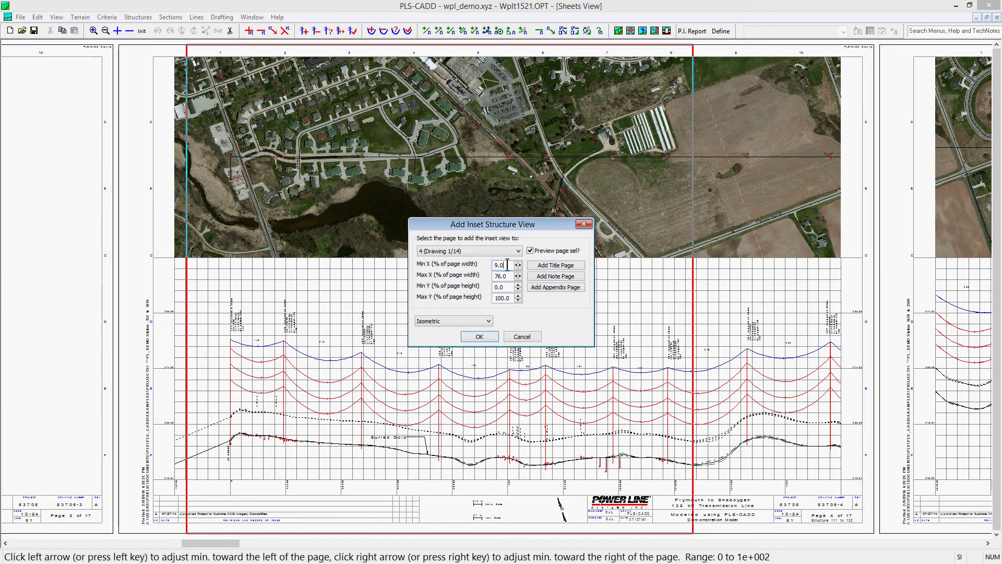
pyautogui.write('10')
pyautogui.press('Tab')
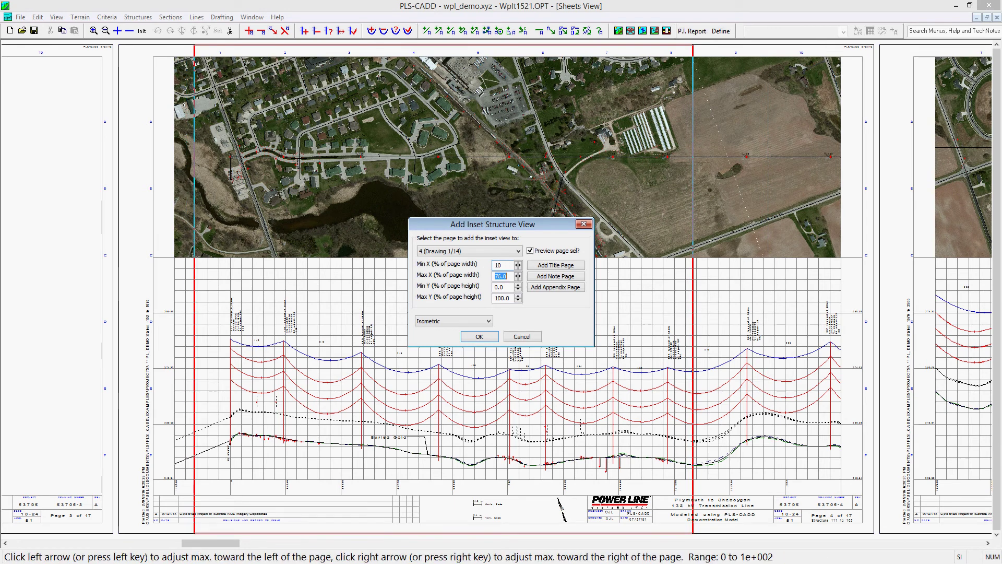
pyautogui.write('20')
pyautogui.press('Tab')
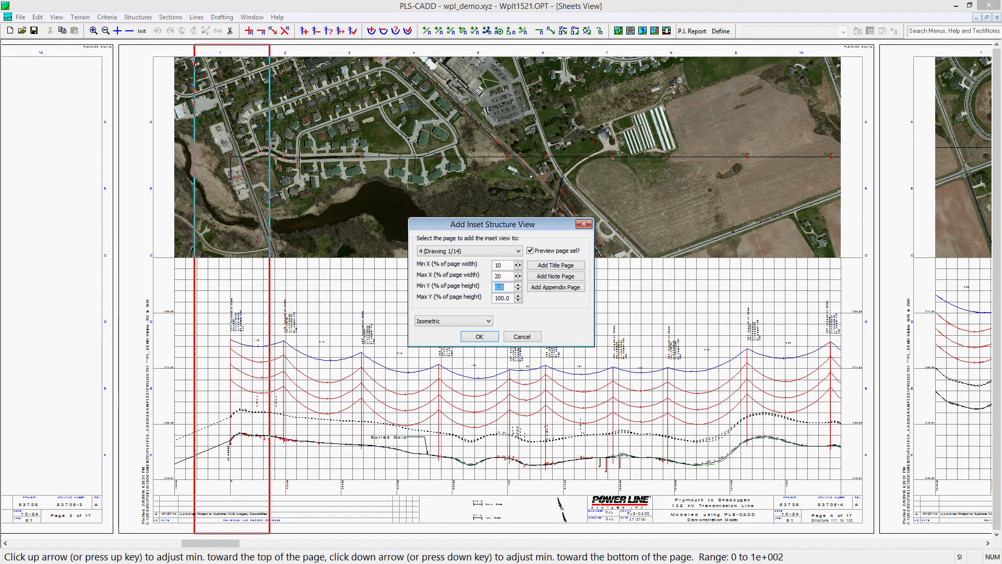
pyautogui.write('30')
pyautogui.press('Tab')
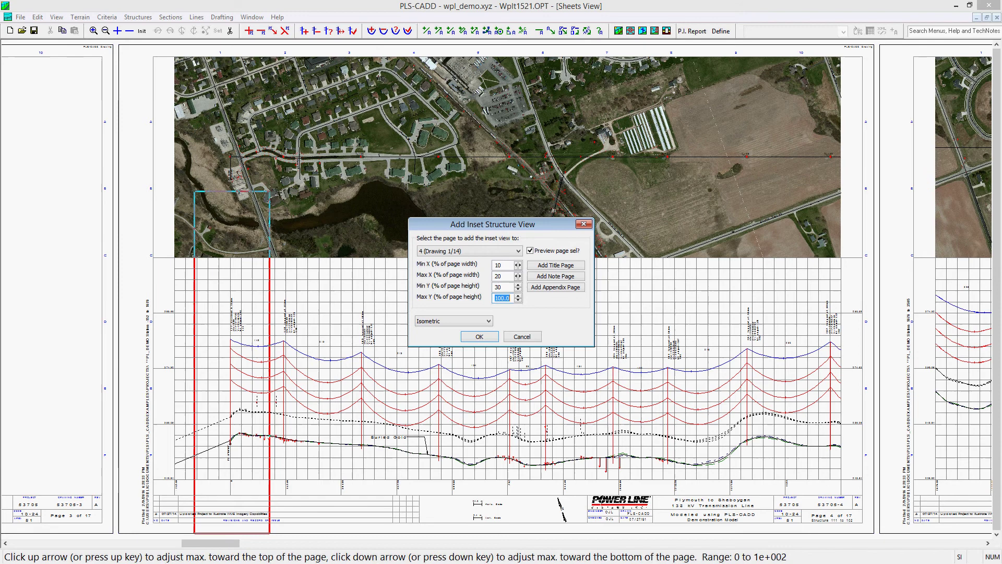
pyautogui.write('50')
pyautogui.press('Tab')
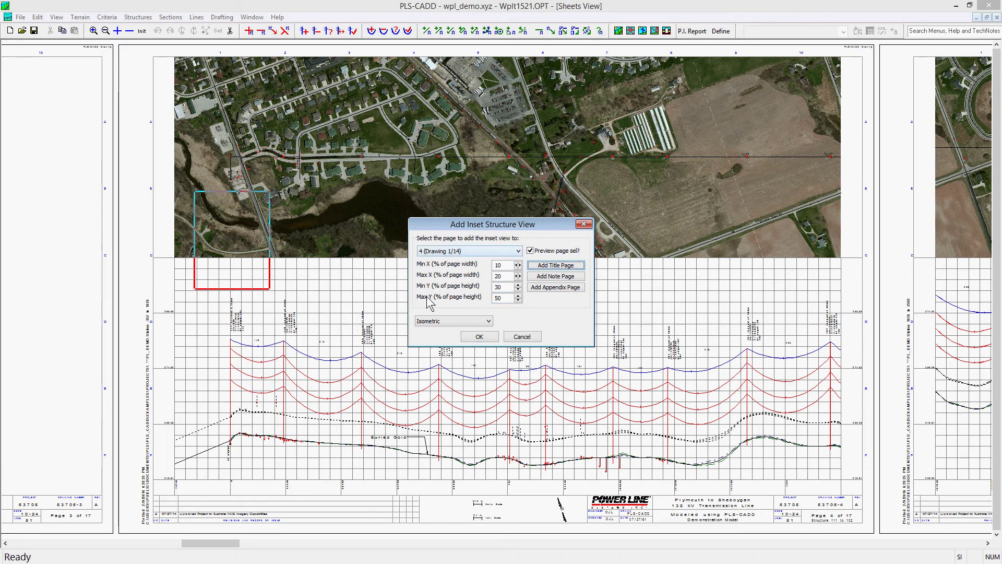
# Step: Create a Longitudinal inset of structure 111 (deadend_b_55.tow) on page 4 and accept its properties
pyautogui.click(488, 320)
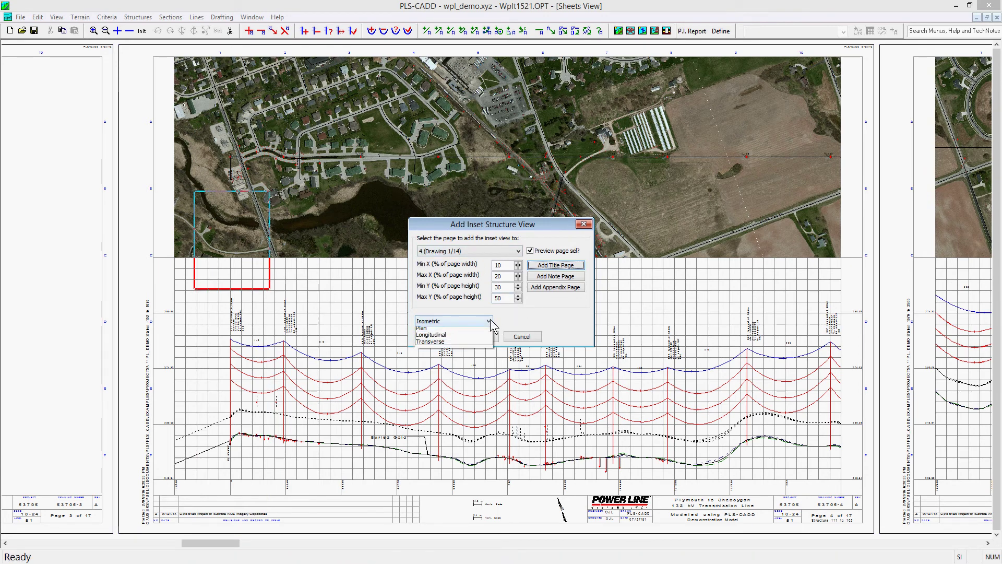
pyautogui.click(455, 344)
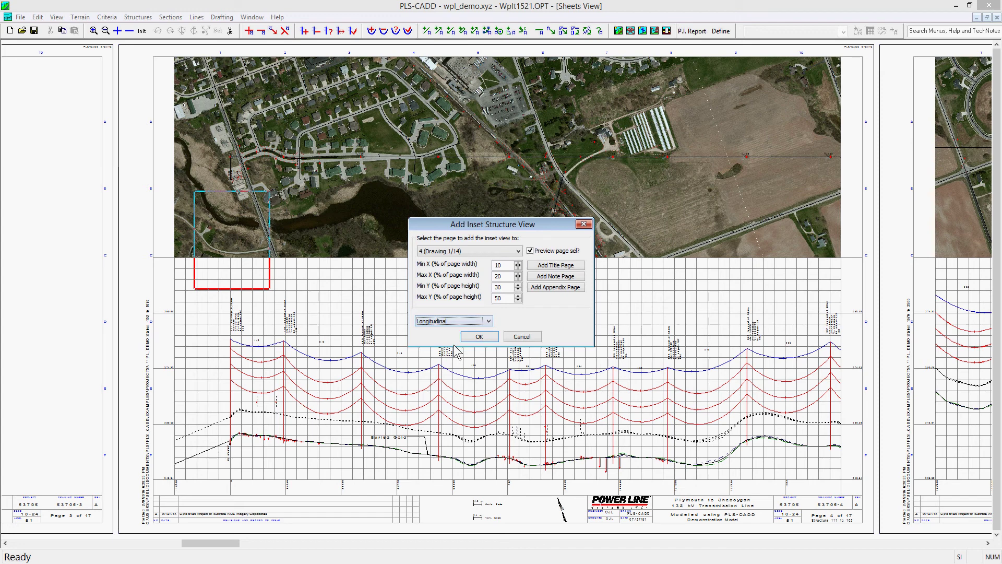
pyautogui.click(485, 338)
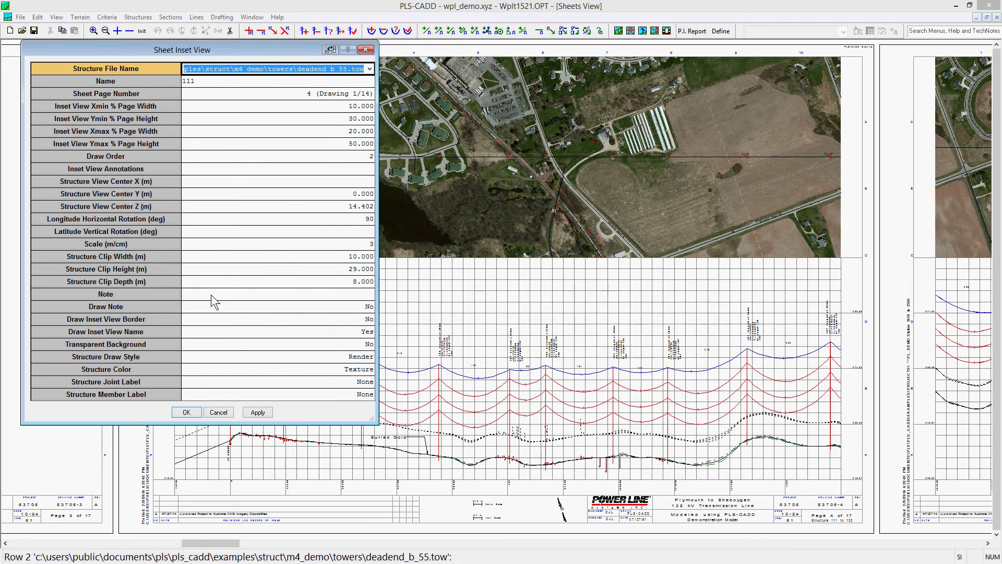
pyautogui.click(189, 413)
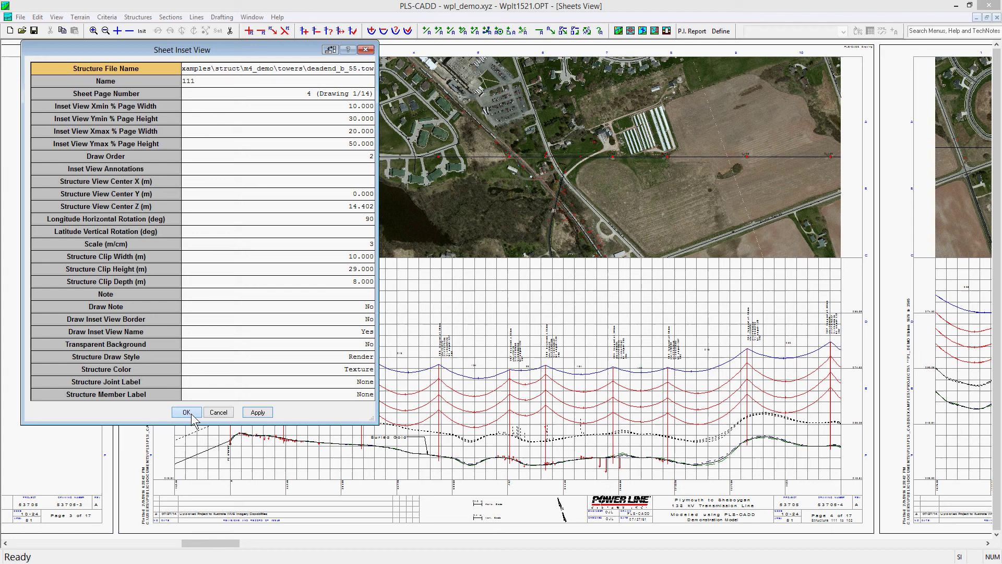